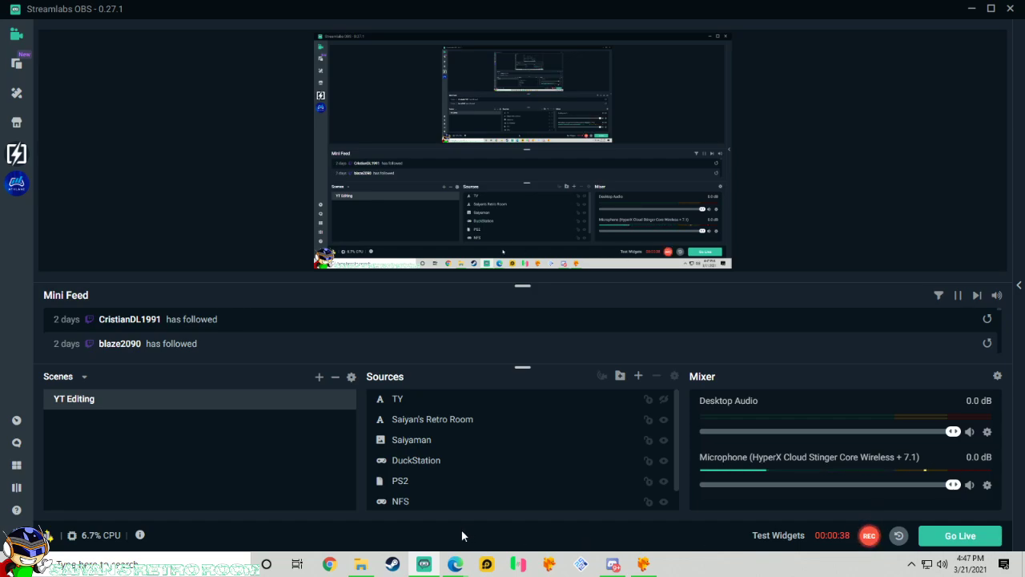
Switch to the browser's GitHub page for DuckStation's Latest Development Build and review its commits and downloadable assets
mouse_move(455, 564)
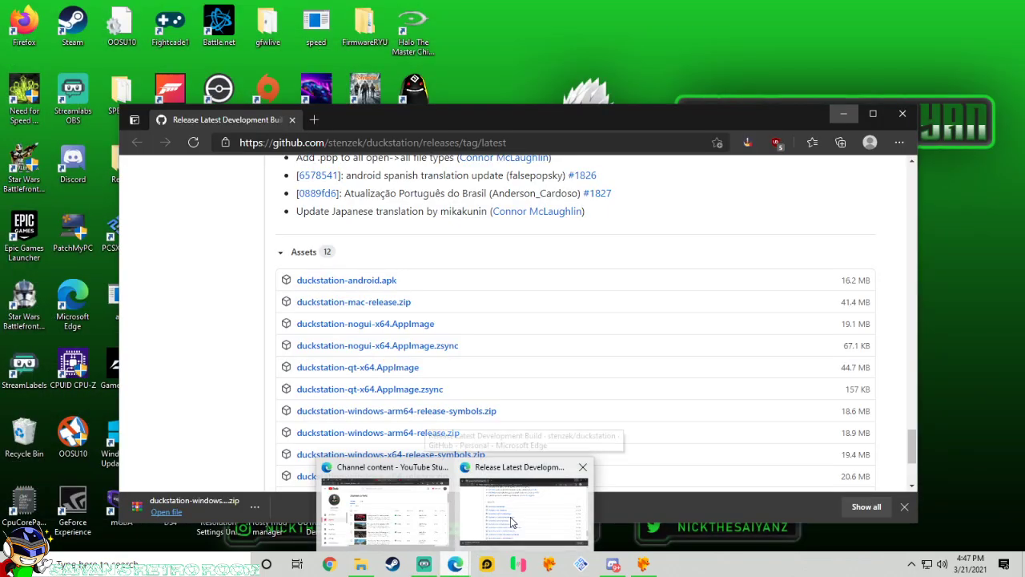
left_click(511, 521)
left_click(879, 119)
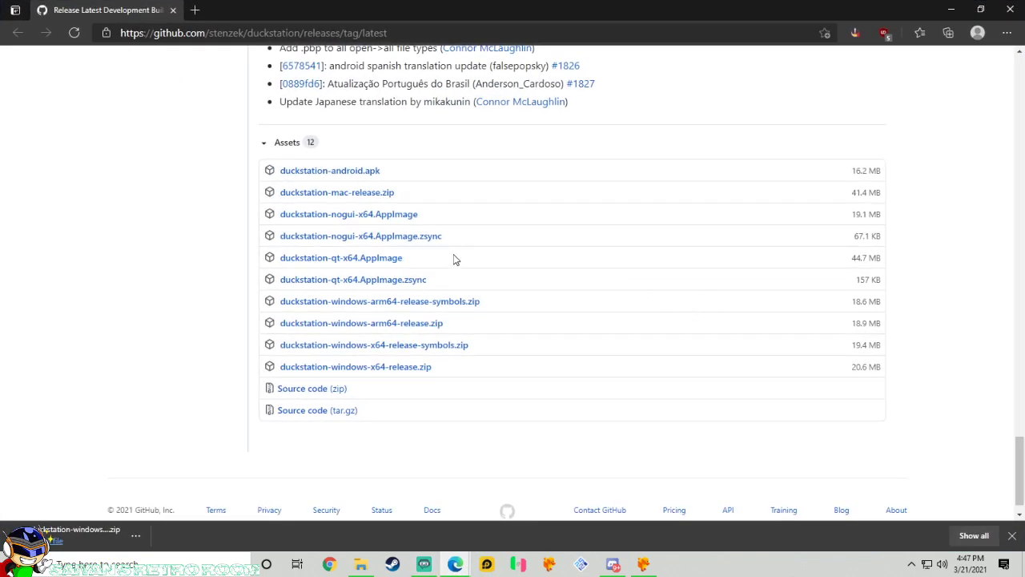
scroll(343, 222, "up", 10)
scroll(343, 220, "up", 15)
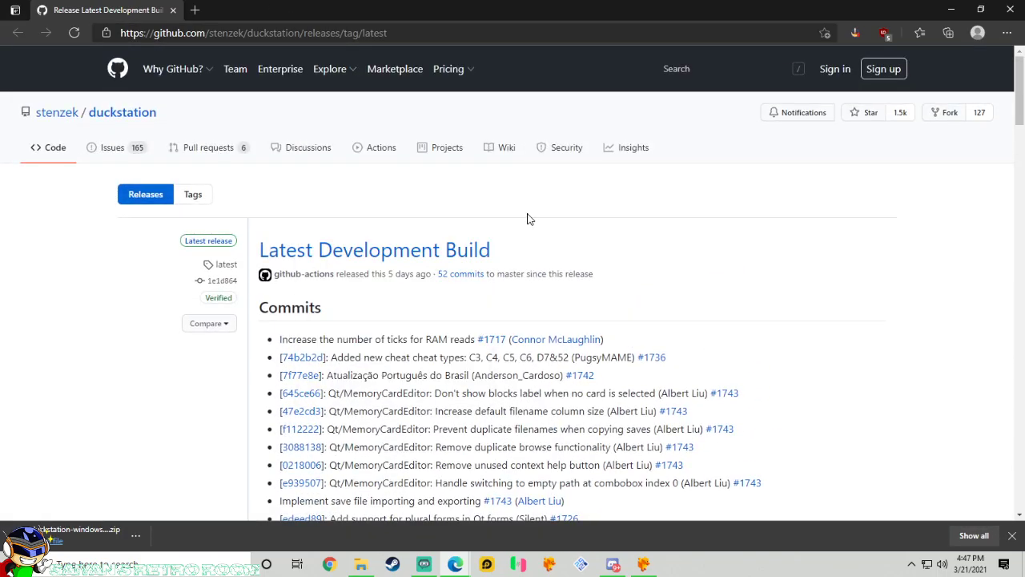
scroll(529, 224, "down", 20)
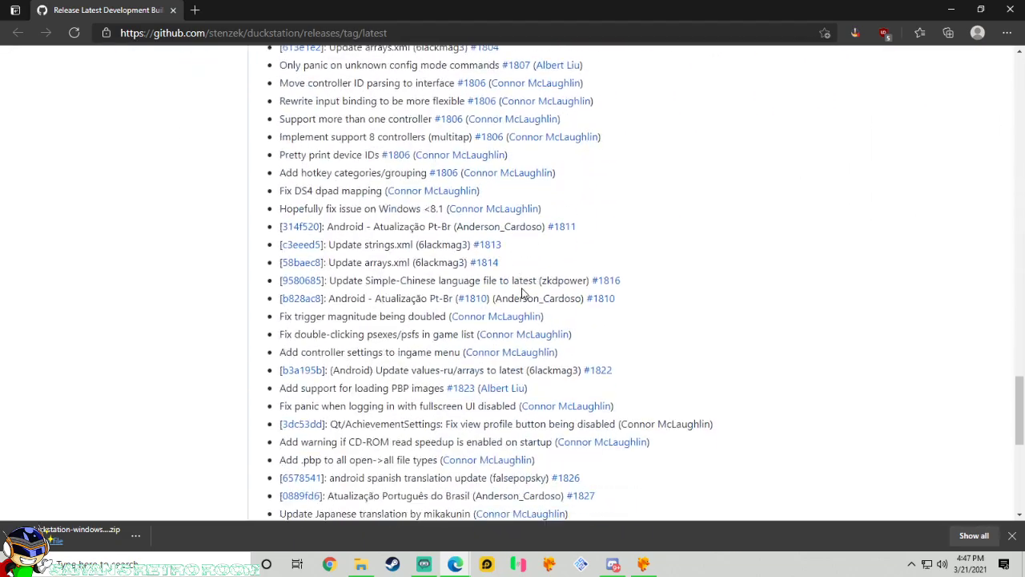
scroll(522, 293, "down", 5)
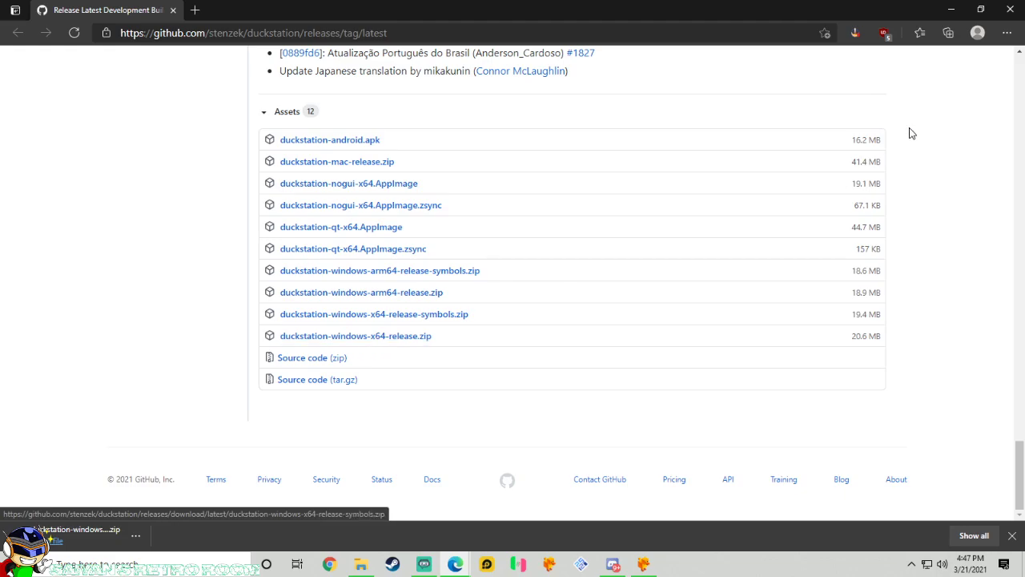
Minimize the open browser and Videos folder windows, and open the DuckStation folder on the desktop
left_click(951, 10)
left_click(973, 14)
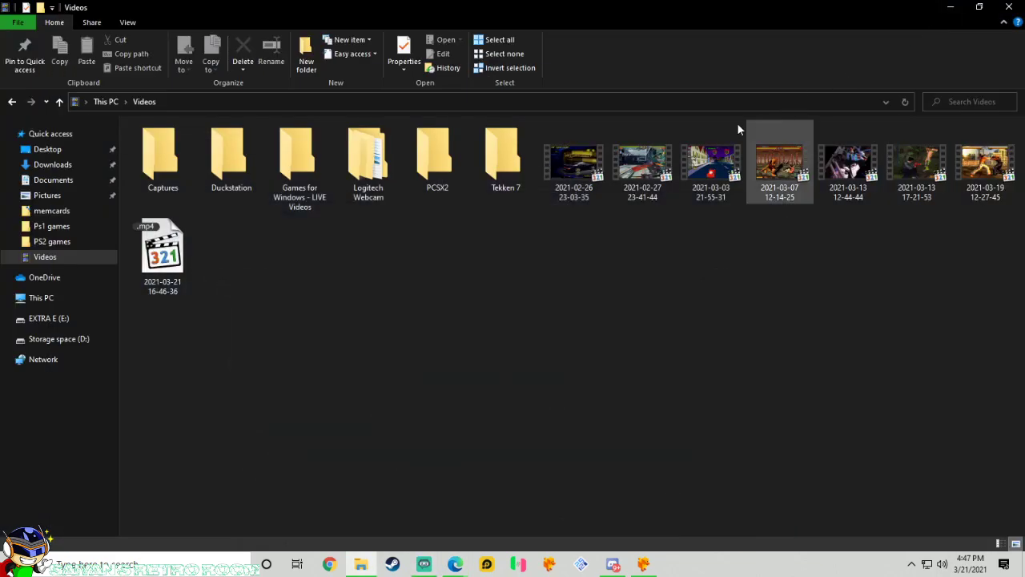
left_click(954, 8)
left_click(974, 8)
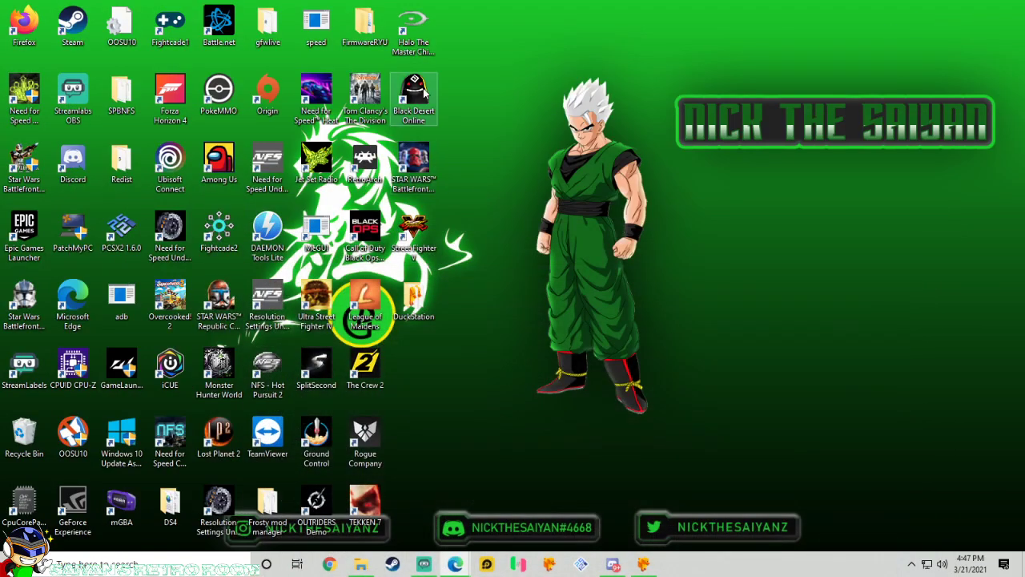
double_click(415, 305)
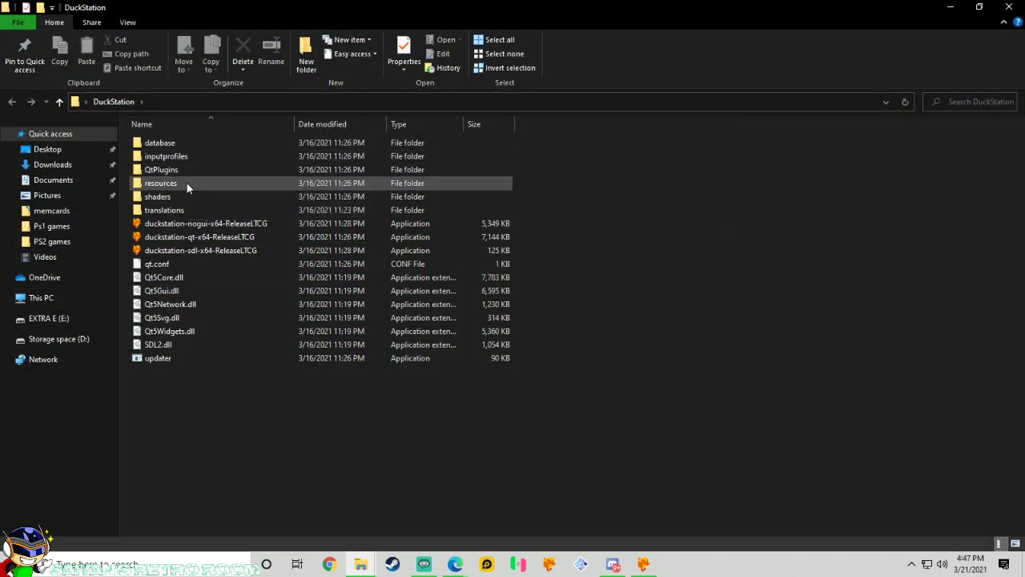
Check the bios folder inside the DuckStation folder in Documents, and close the file window
left_click(58, 181)
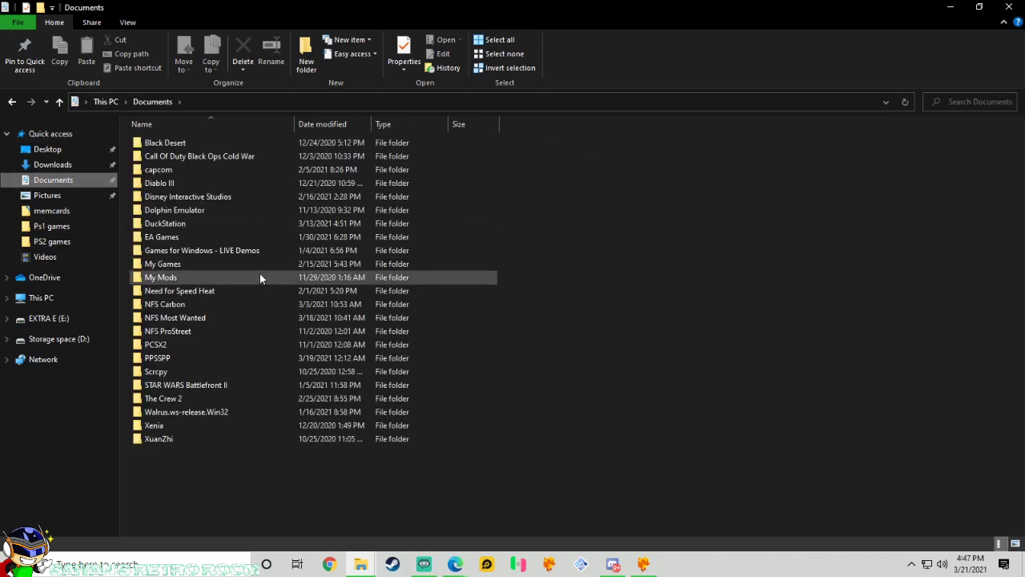
double_click(162, 223)
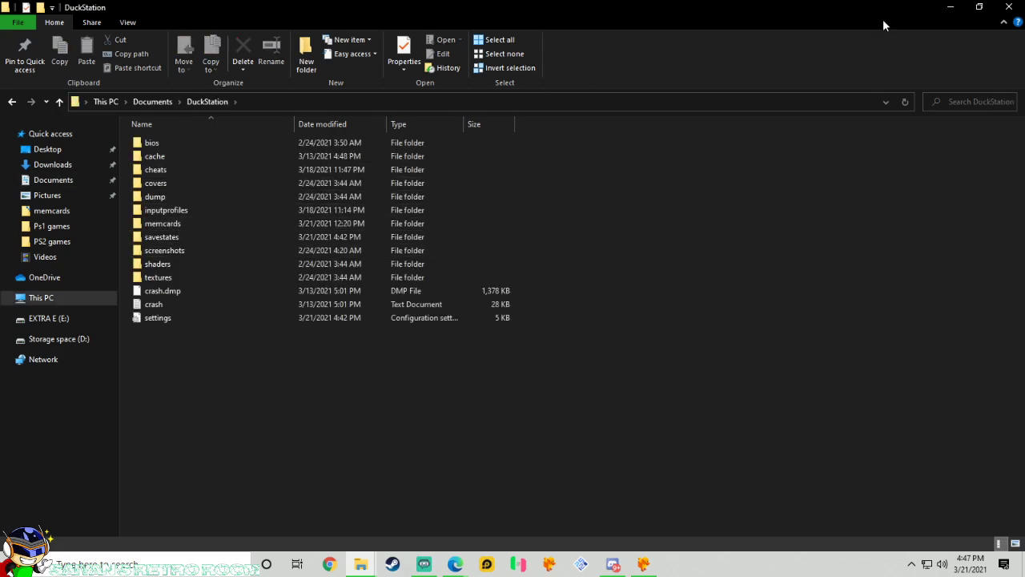
double_click(152, 143)
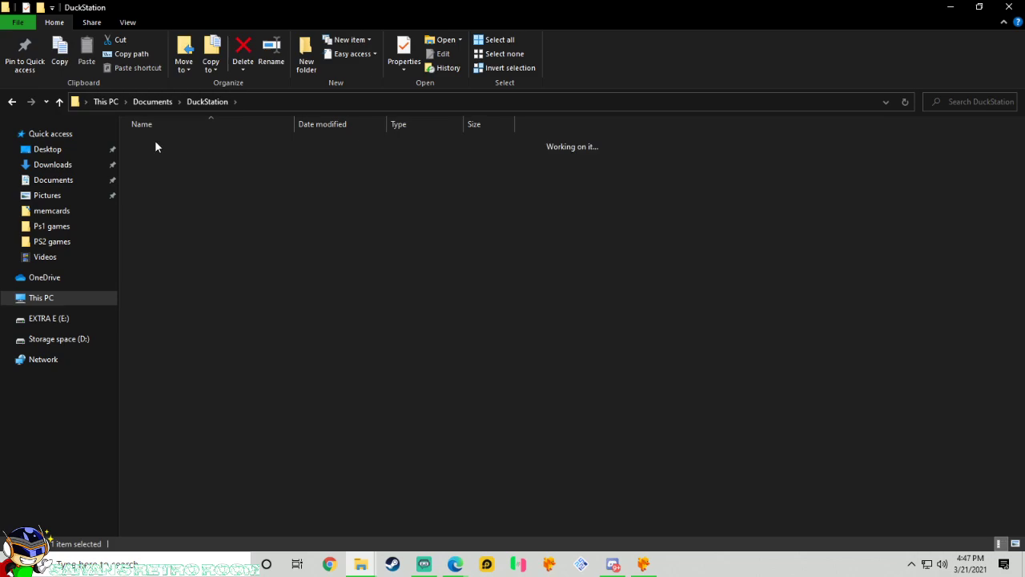
left_click(12, 102)
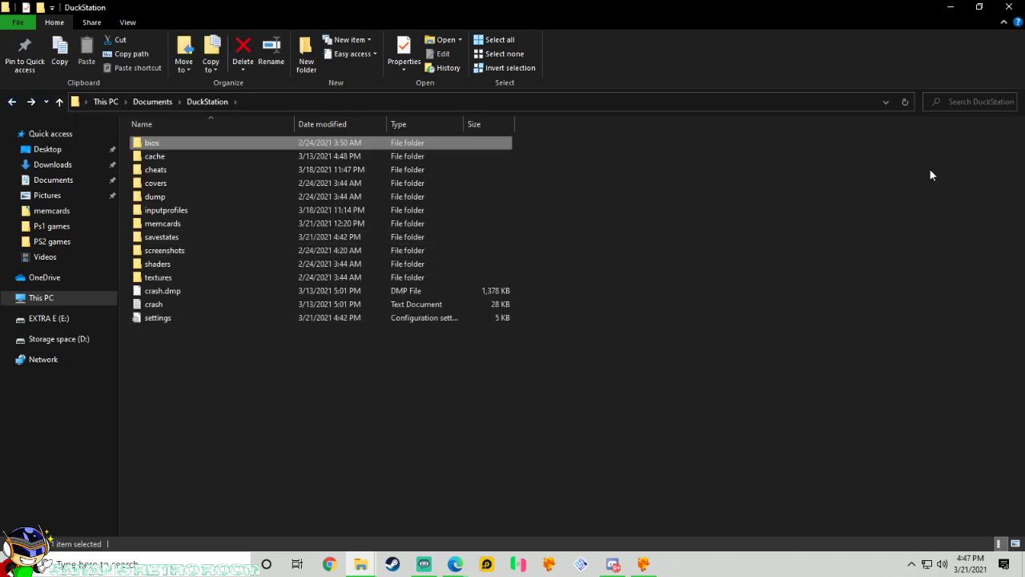
left_click(1010, 7)
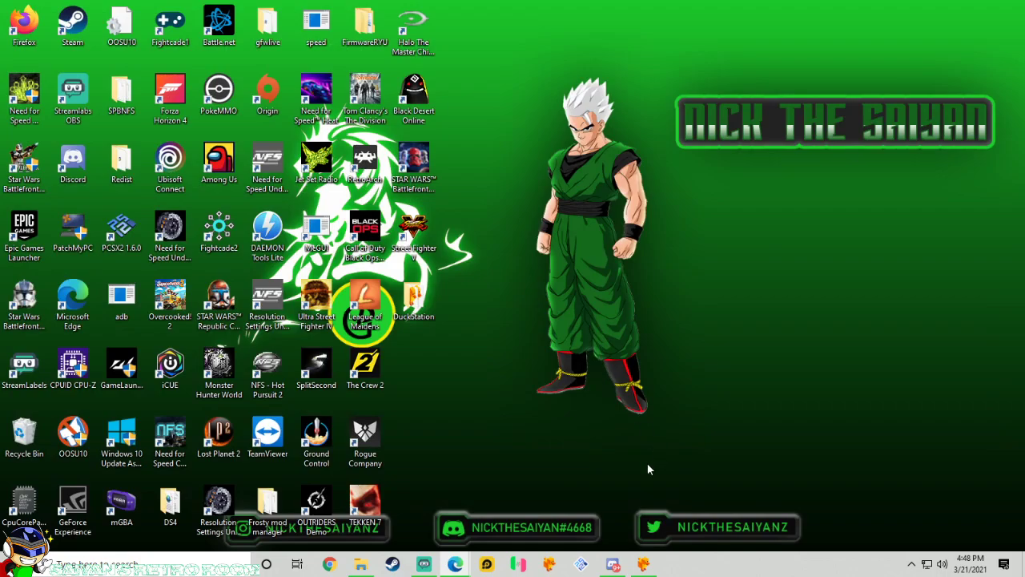
Switch to DuckStation and open its General Settings
left_click(645, 564)
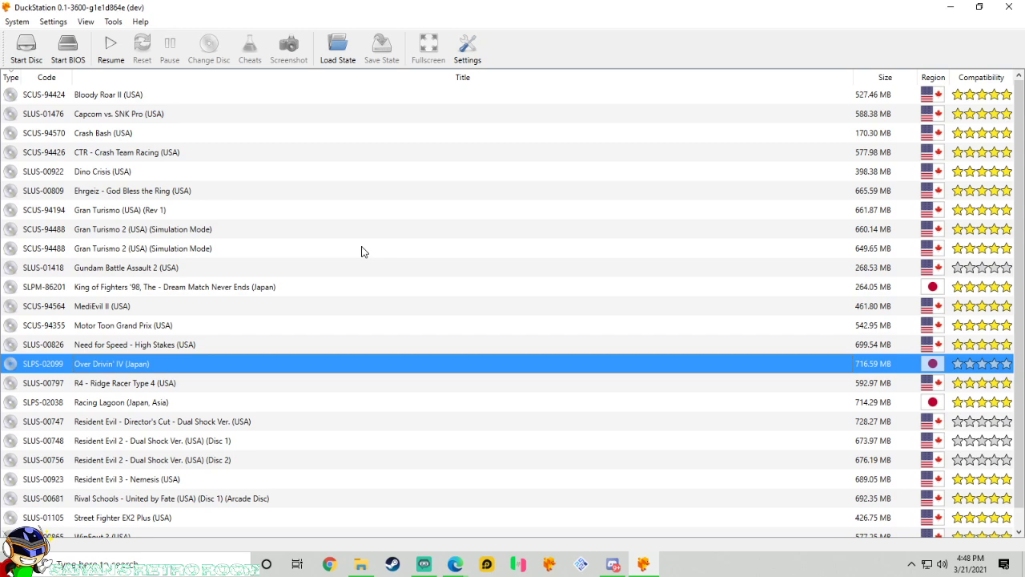
left_click(58, 21)
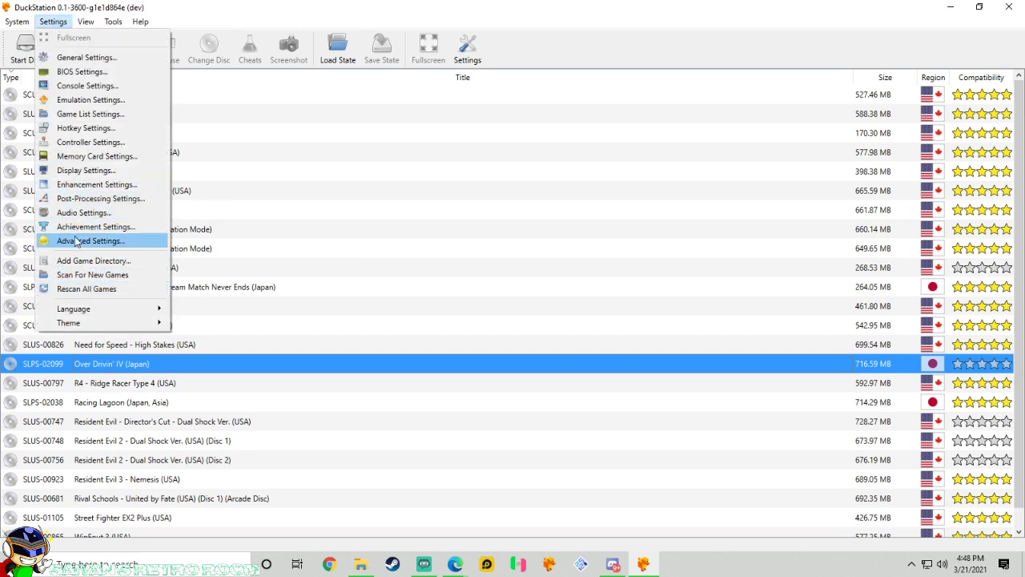
left_click(585, 30)
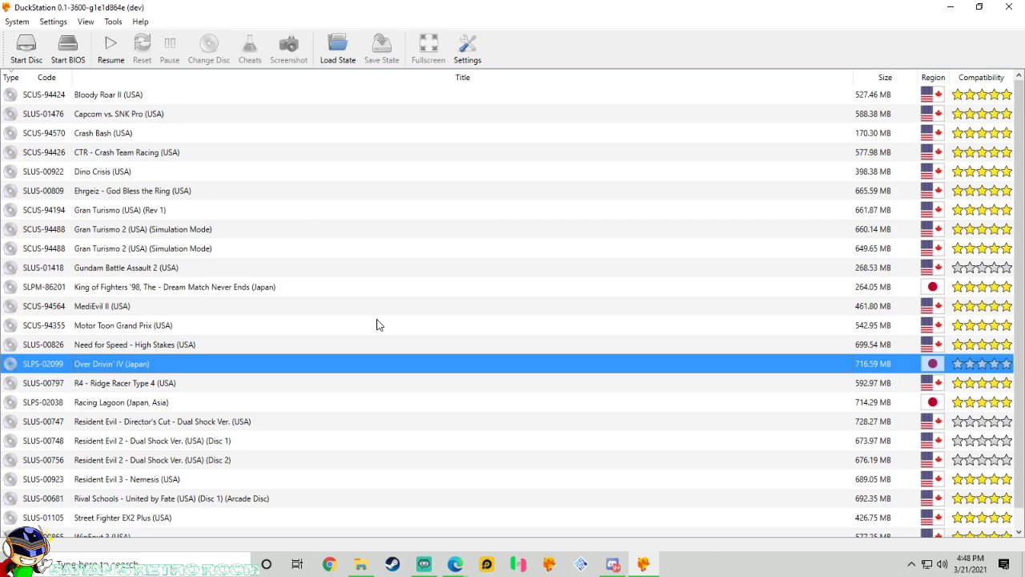
left_click(631, 275)
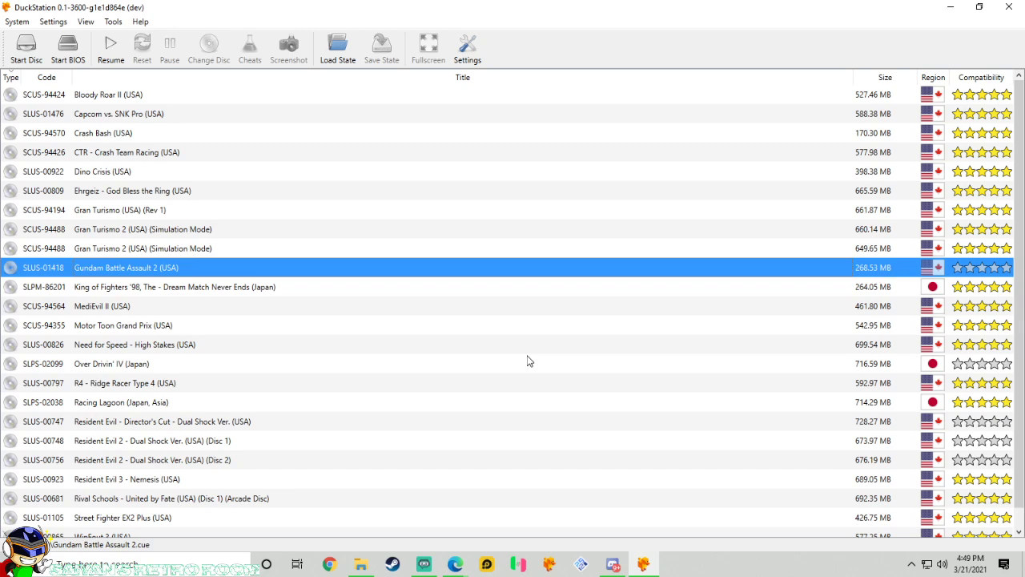
left_click(56, 22)
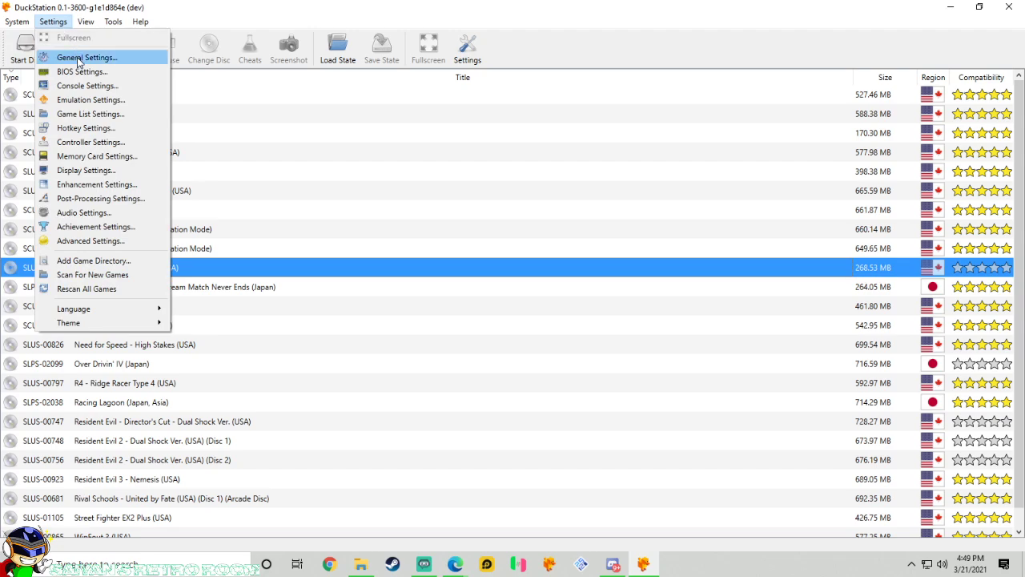
left_click(80, 60)
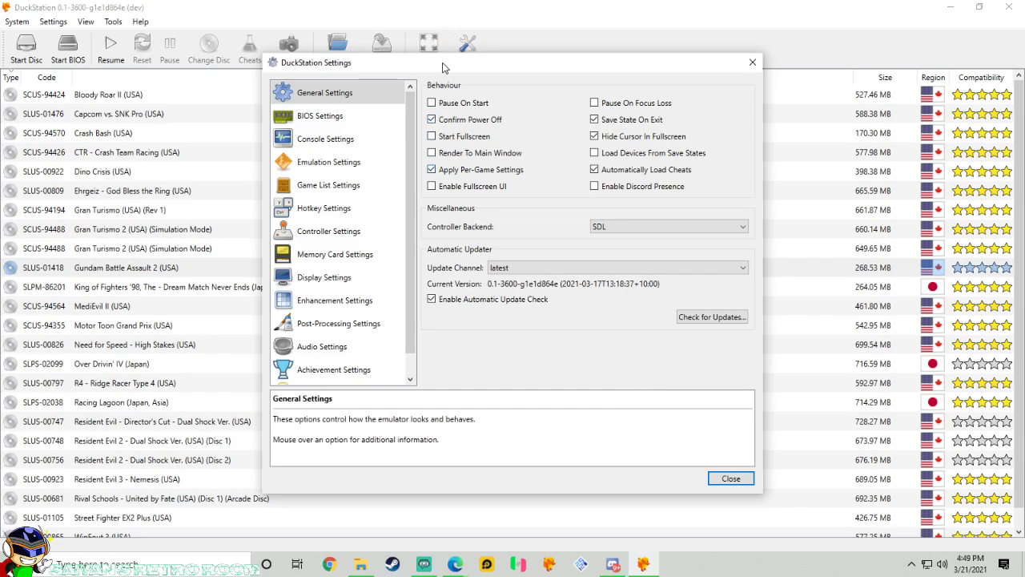
Move the settings window slightly down and look through the Controller Backend options, keeping SDL
left_click_drag(449, 63, 448, 81)
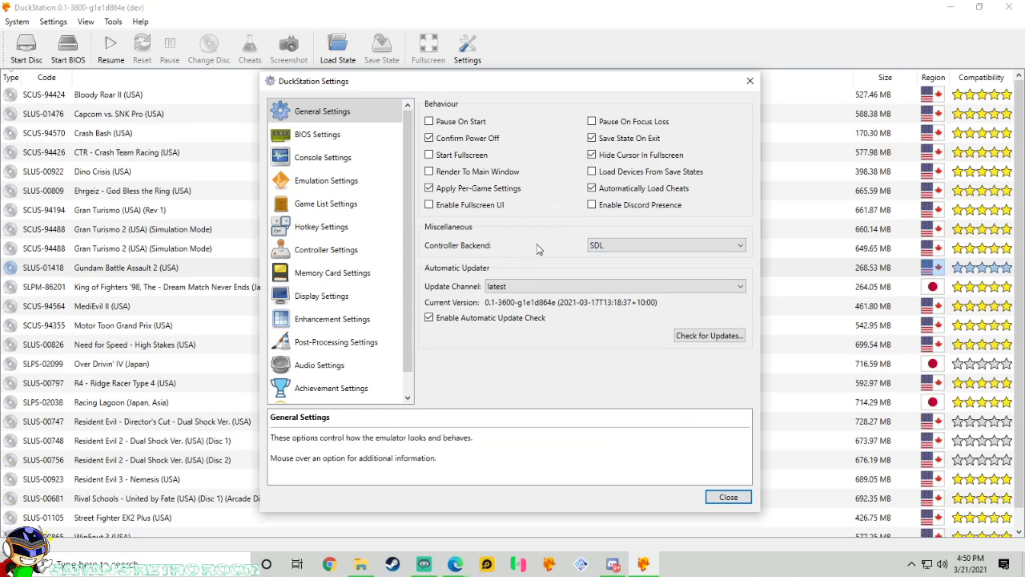
left_click(634, 249)
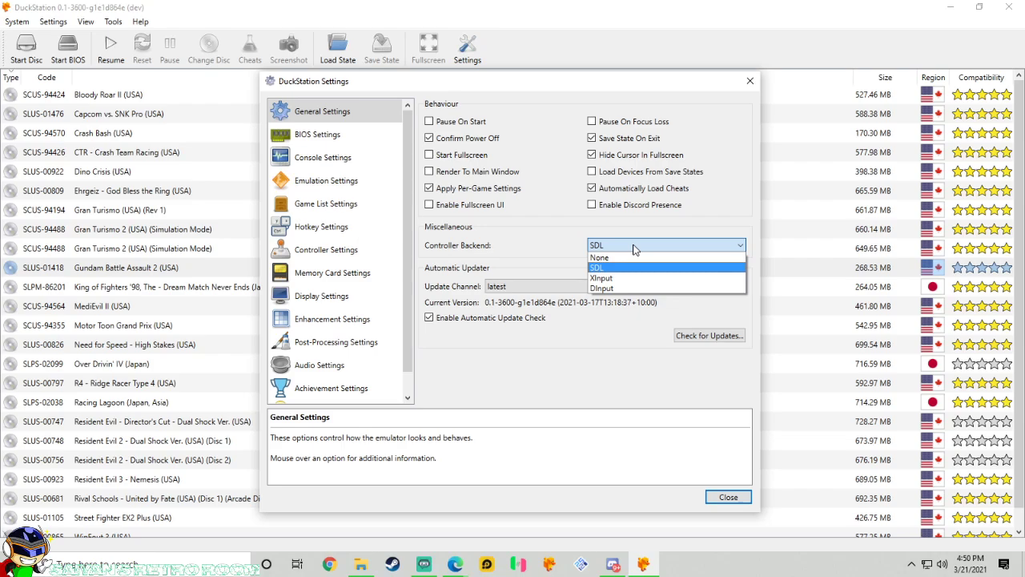
left_click(633, 250)
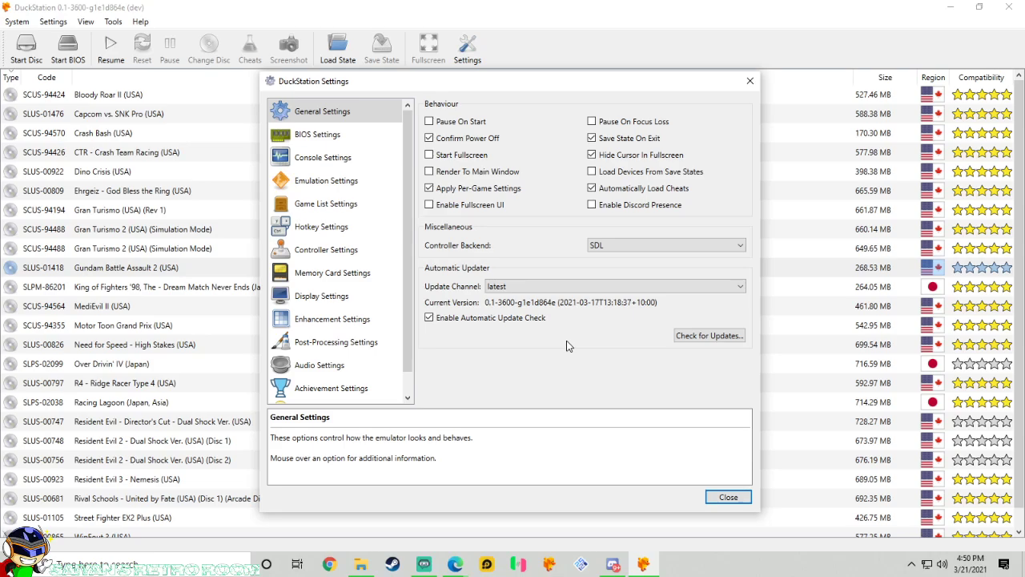
Look at the duckstation-windows-x64-release archive in Downloads and the program files in the desktop DuckStation folder
left_click(361, 564)
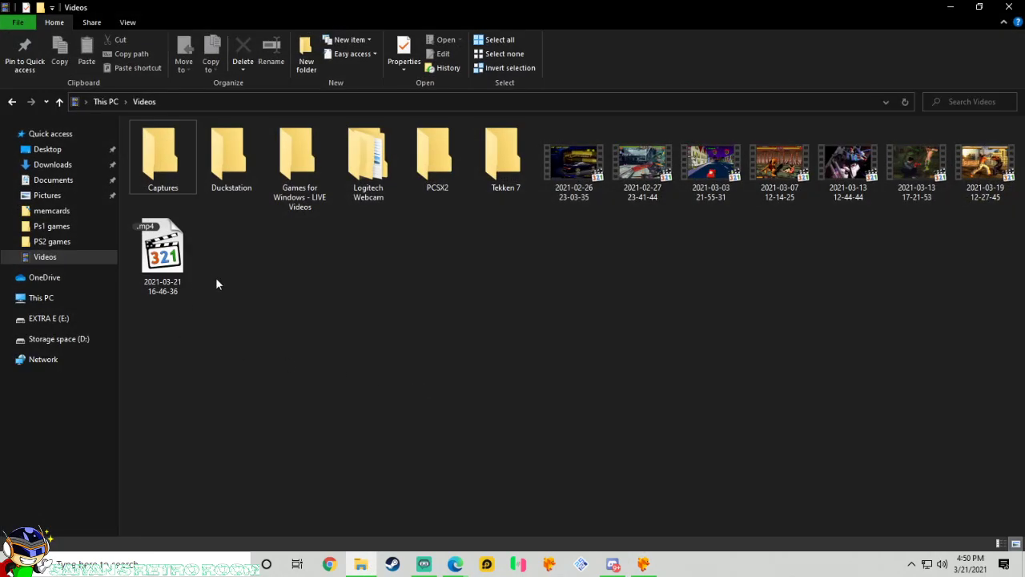
left_click(944, 8)
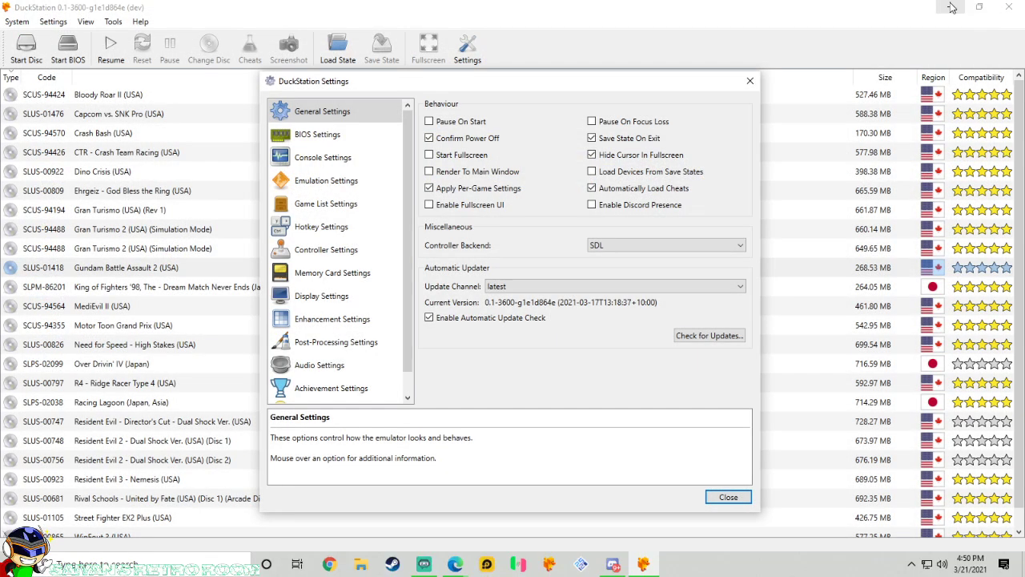
left_click(944, 10)
double_click(413, 303)
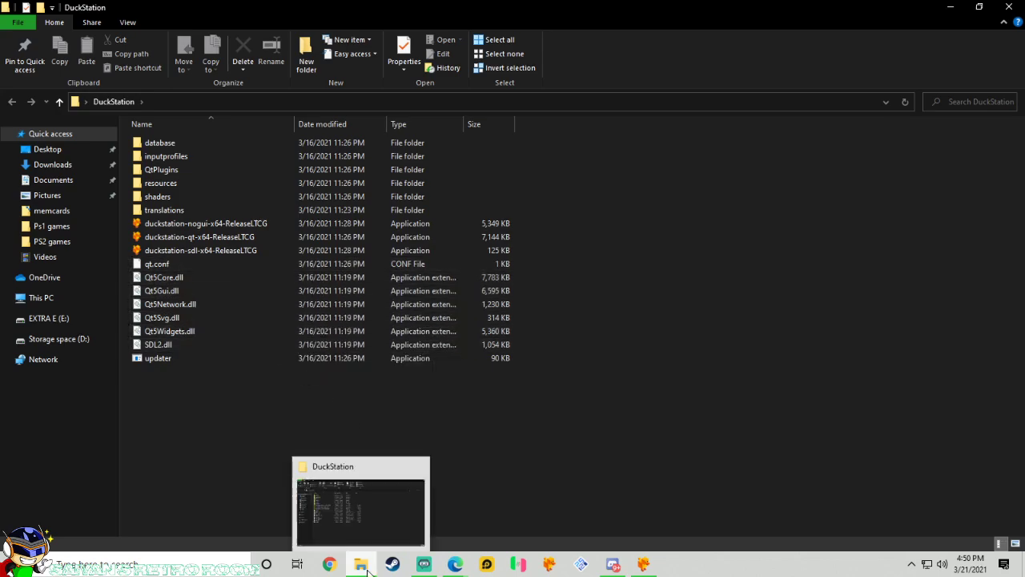
left_click(64, 165)
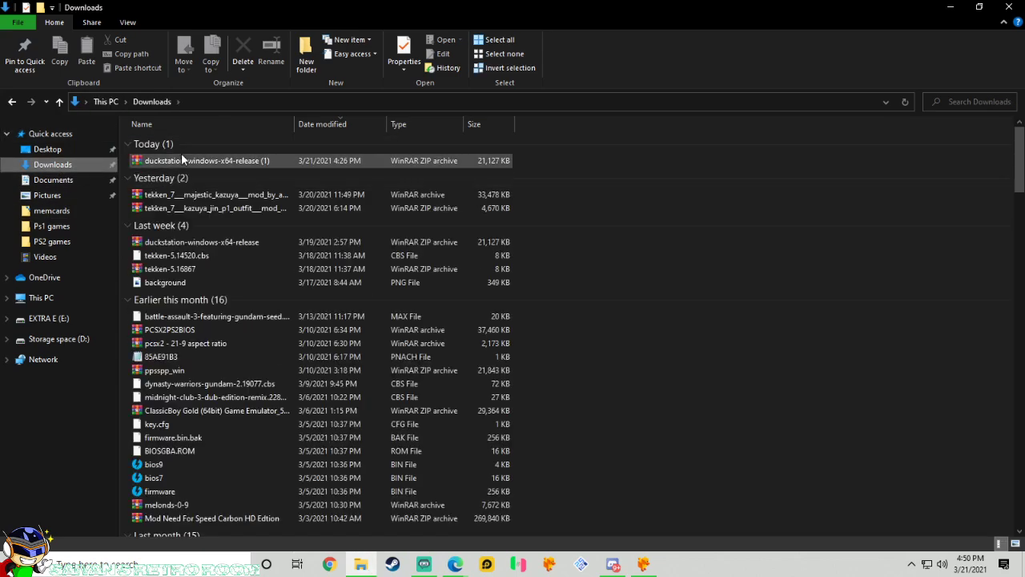
left_click(948, 9)
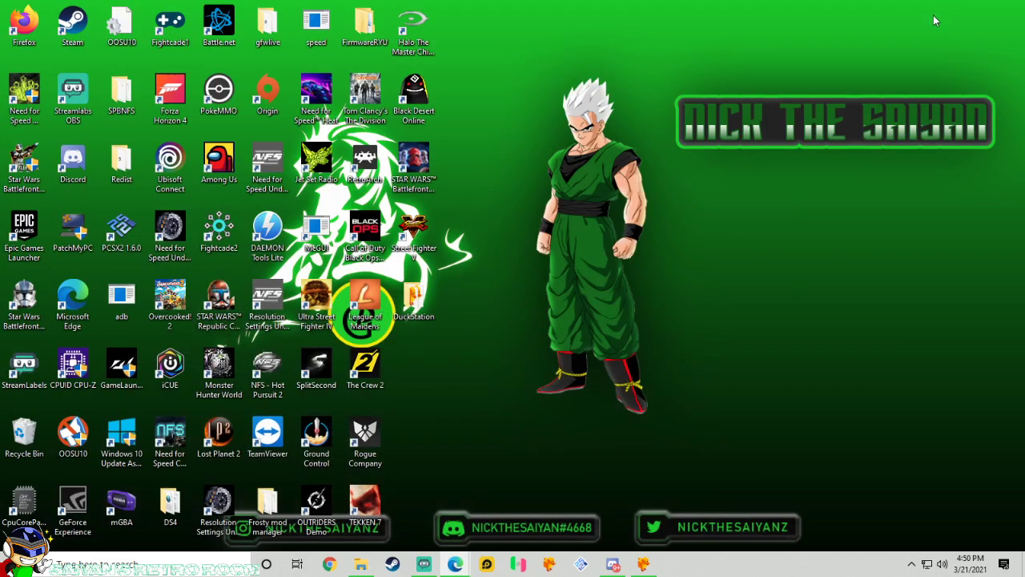
double_click(425, 314)
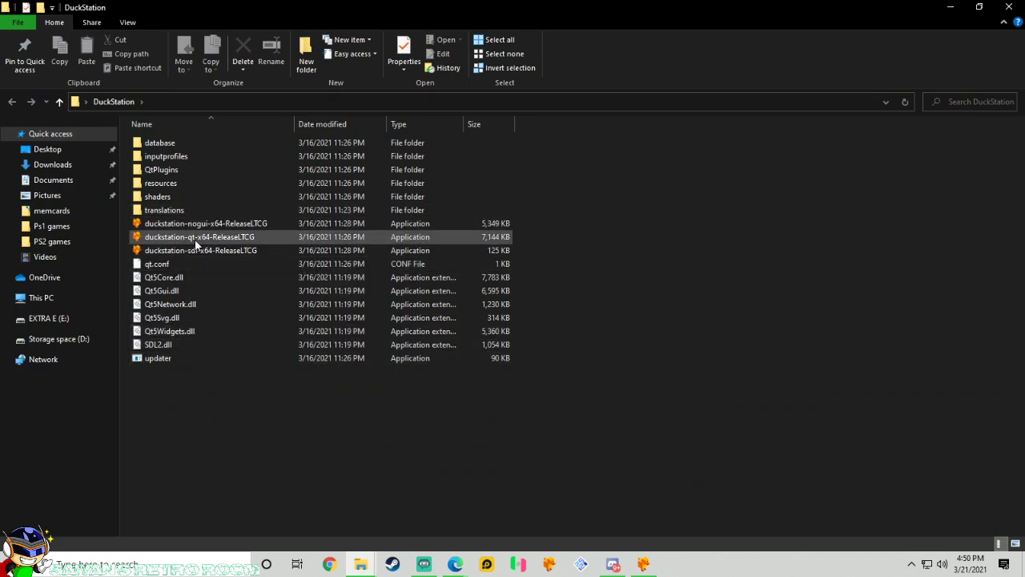
mouse_move(653, 567)
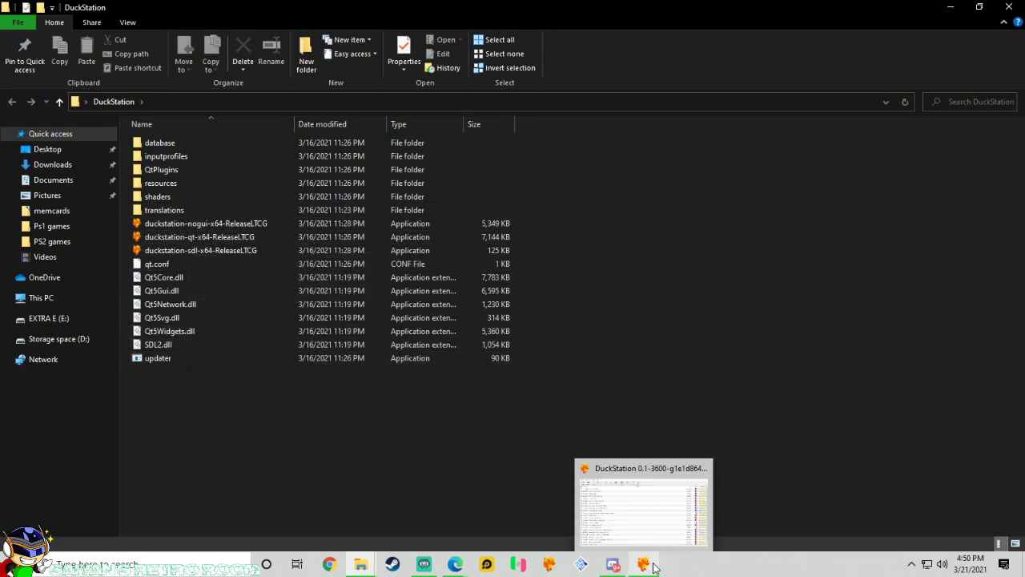
Return to the DuckStation settings and review the BIOS Settings, including the BIOS selection and directory
left_click(642, 559)
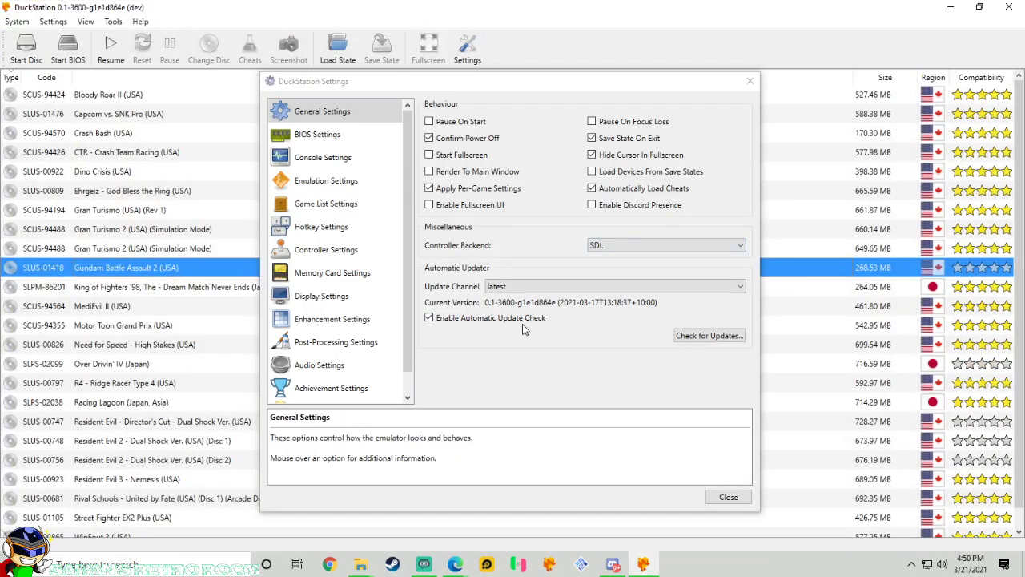
left_click(314, 134)
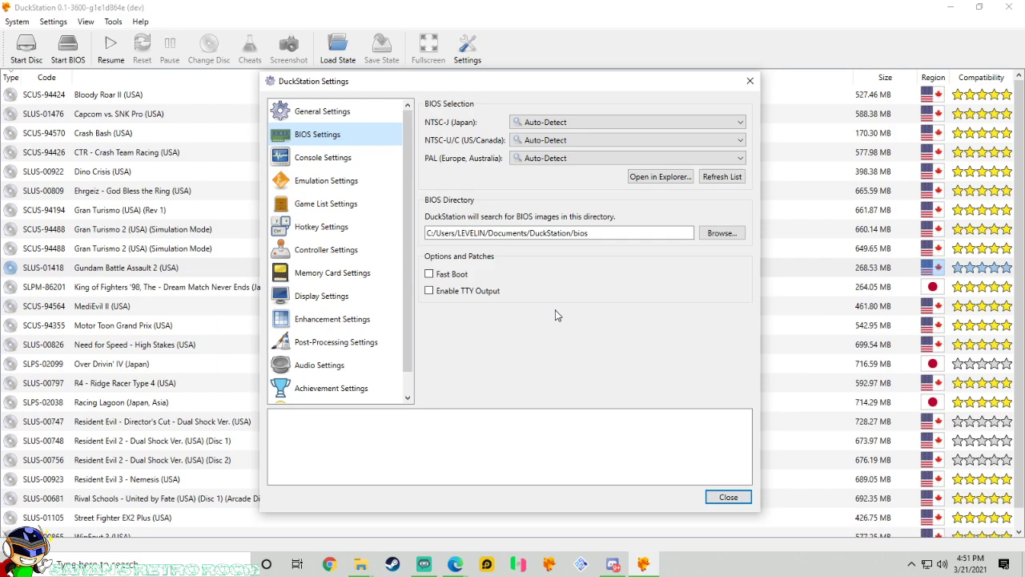
Open the Console Settings and switch Enable Clock Speed Control off and back on
left_click(325, 161)
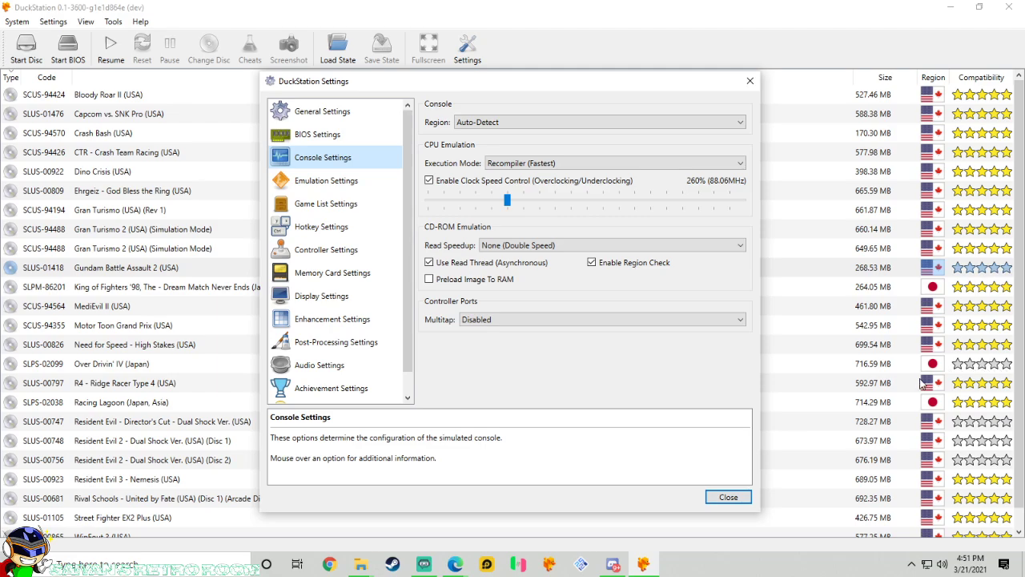
left_click(429, 181)
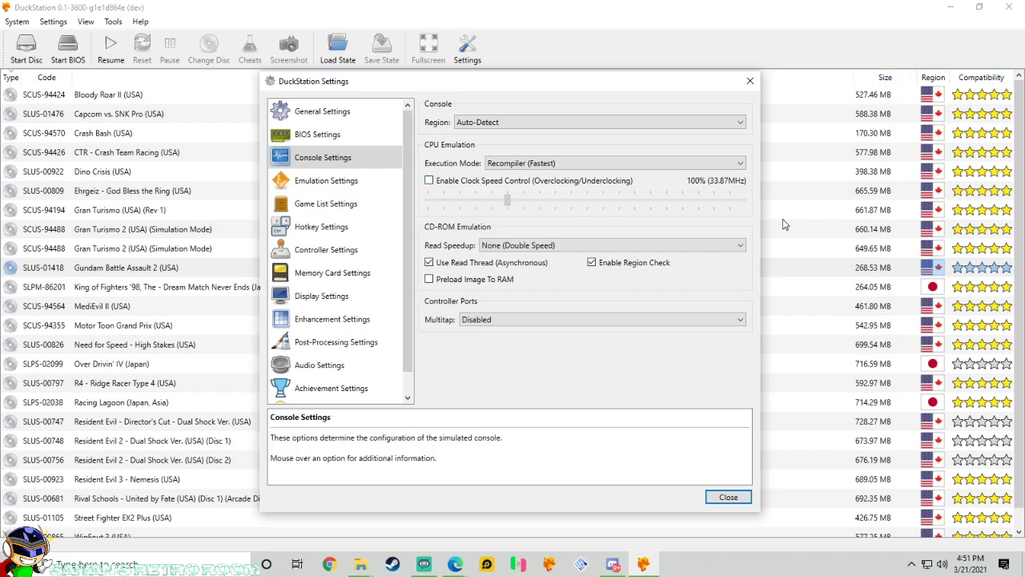
left_click(430, 181)
Look through the CD-ROM Read Speedup and controller port Multitap options in the Console Settings, keeping None (Double Speed) and Disabled
left_click(551, 247)
left_click(552, 250)
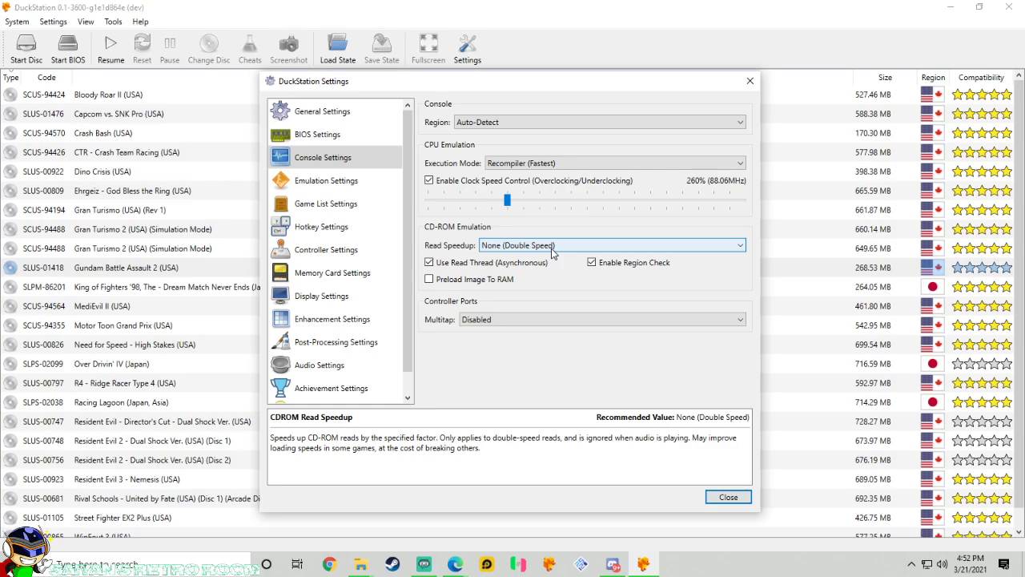
left_click(562, 326)
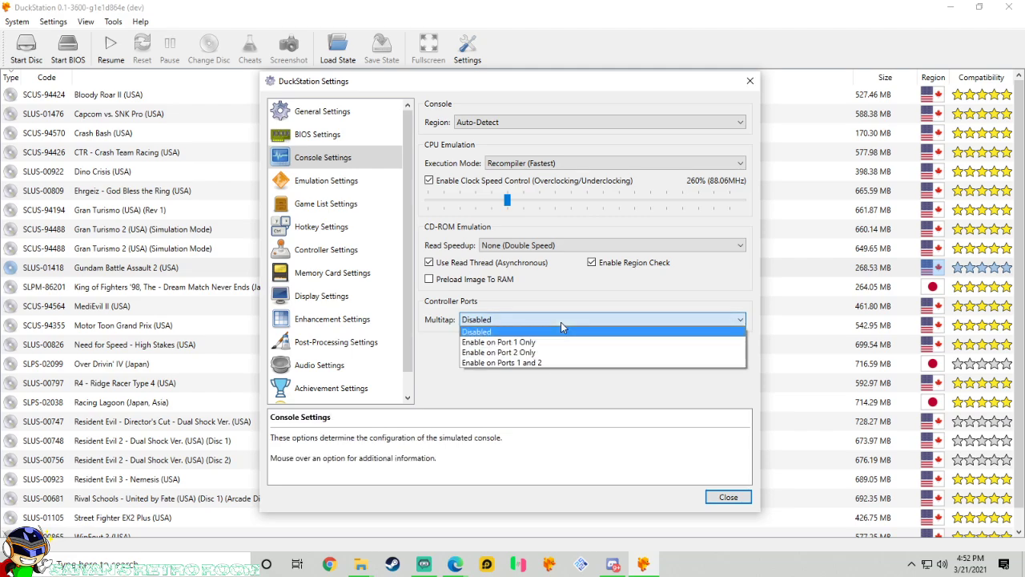
left_click(561, 322)
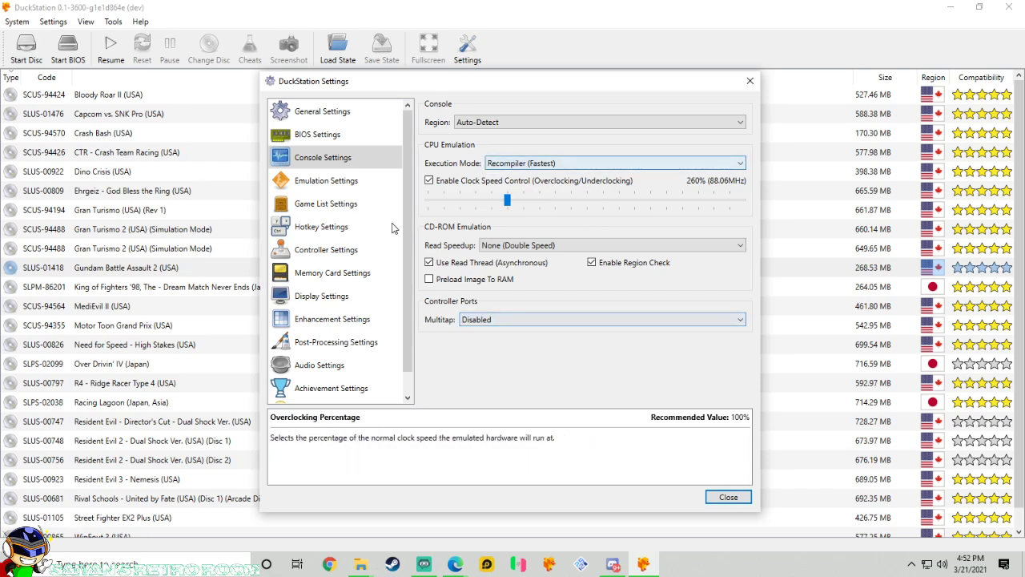
Review the Emulation Settings and the Emulation Speed options, keeping 100%, and compare them with the clock speed control in the Console Settings
left_click(328, 182)
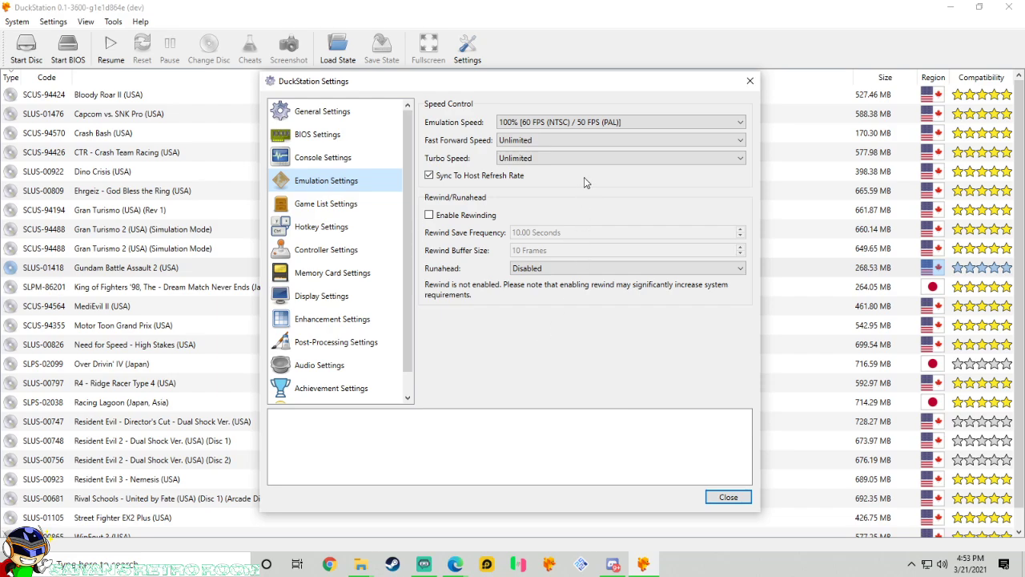
left_click(597, 124)
scroll(563, 210, "down", 2)
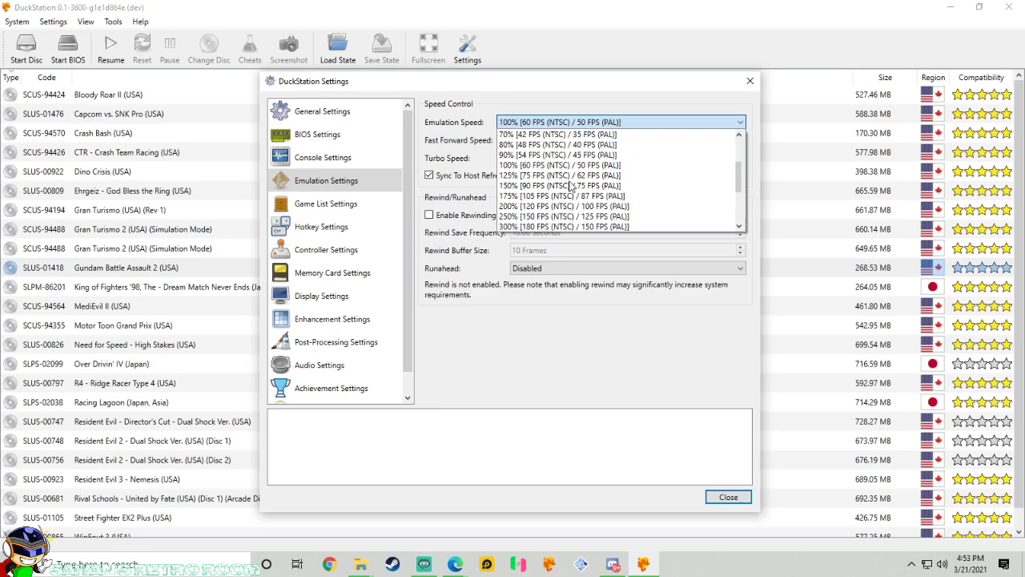
left_click(597, 122)
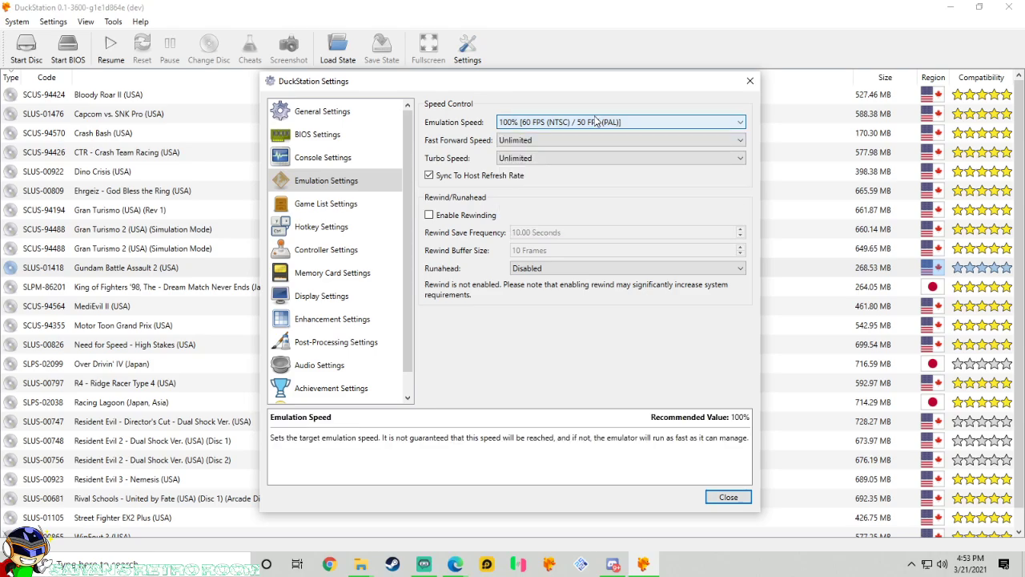
left_click(322, 159)
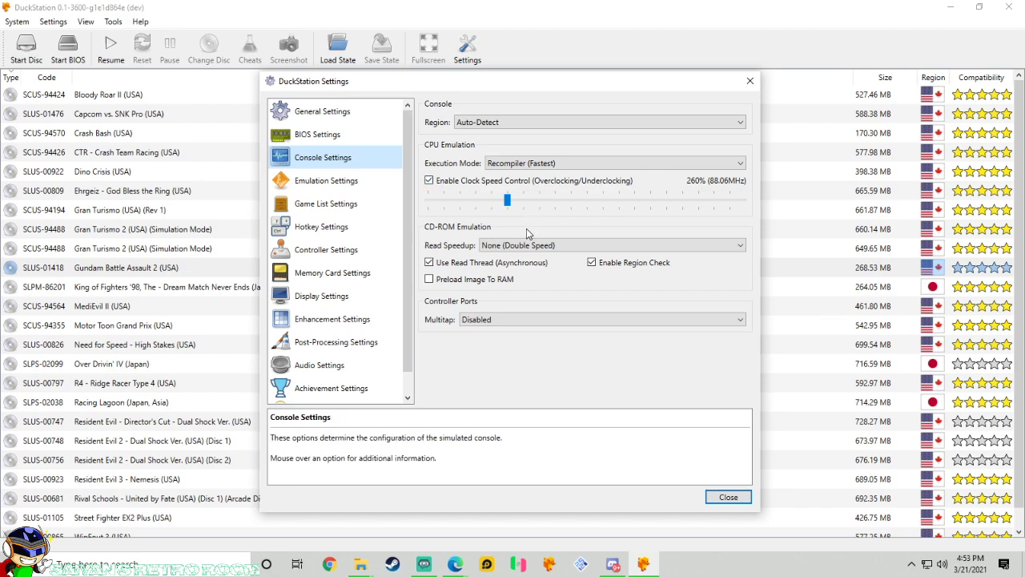
left_click(336, 186)
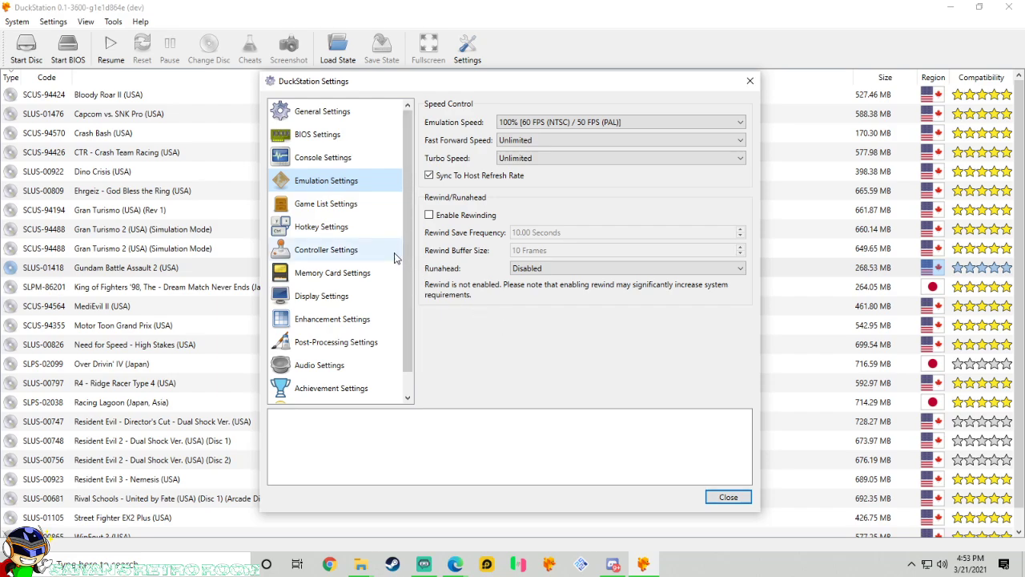
Review the Game List Settings, show where a search directory is added without adding one, and move the settings window slightly down
left_click(327, 207)
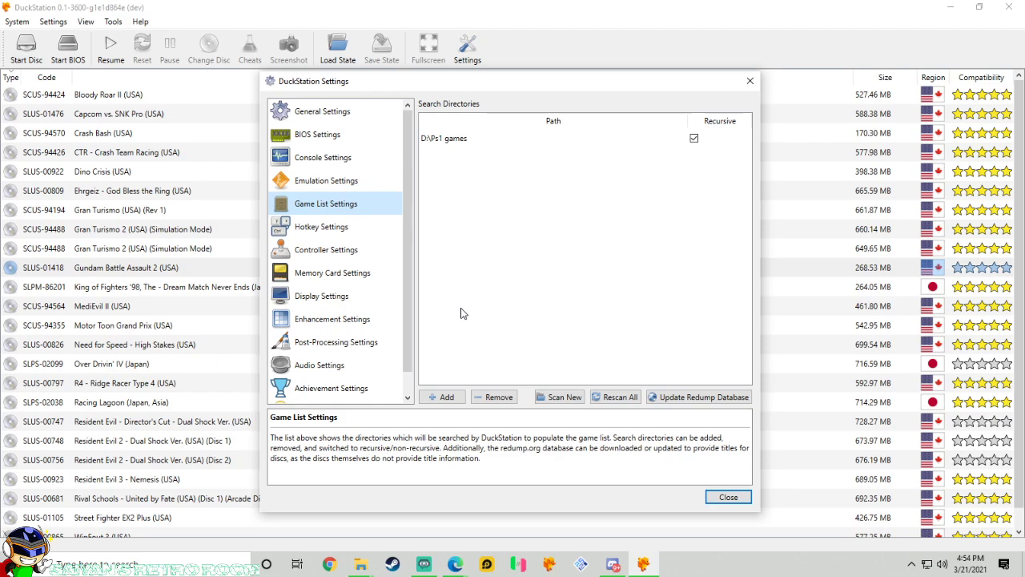
left_click(446, 396)
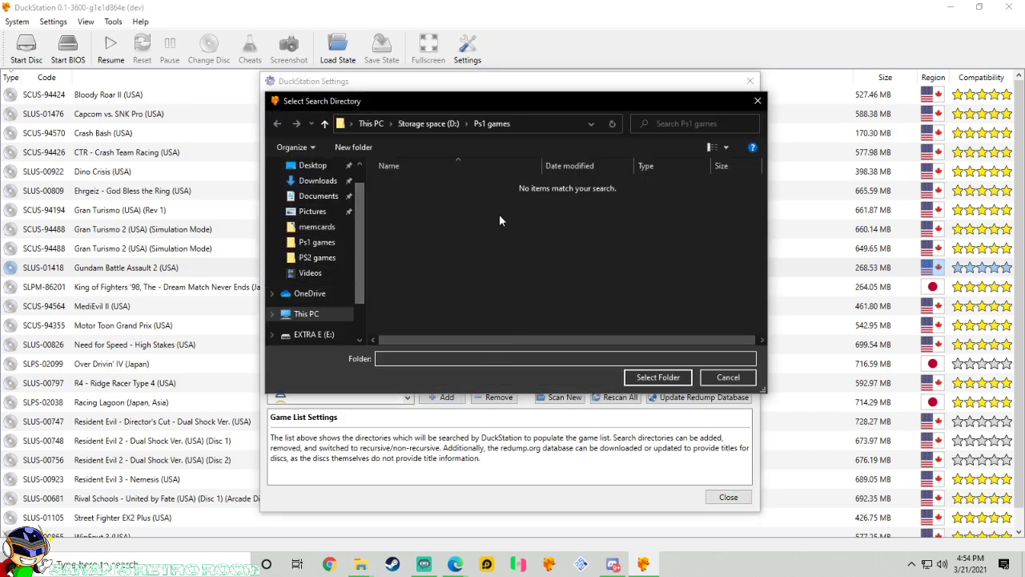
left_click(757, 101)
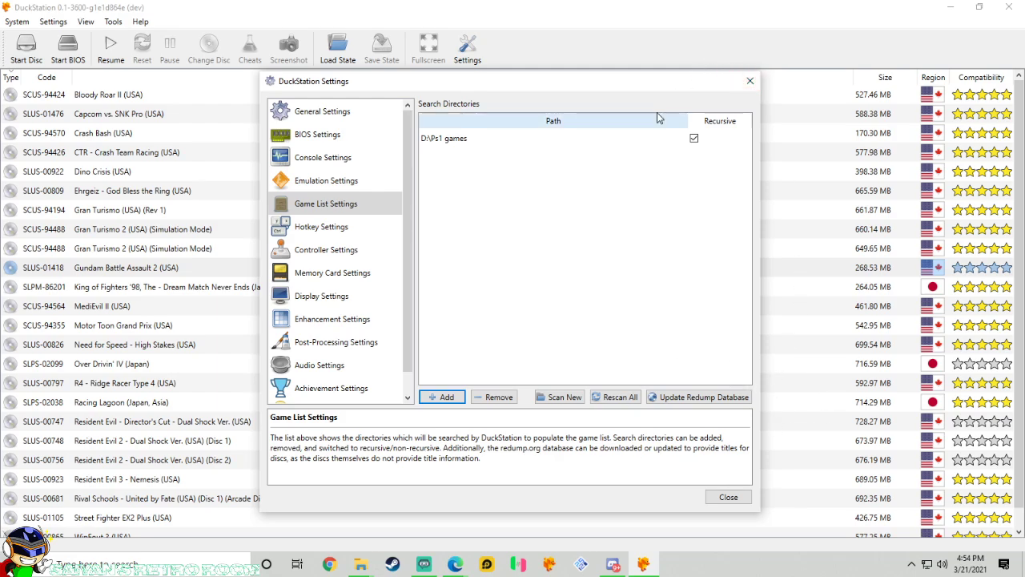
left_click_drag(641, 90, 642, 112)
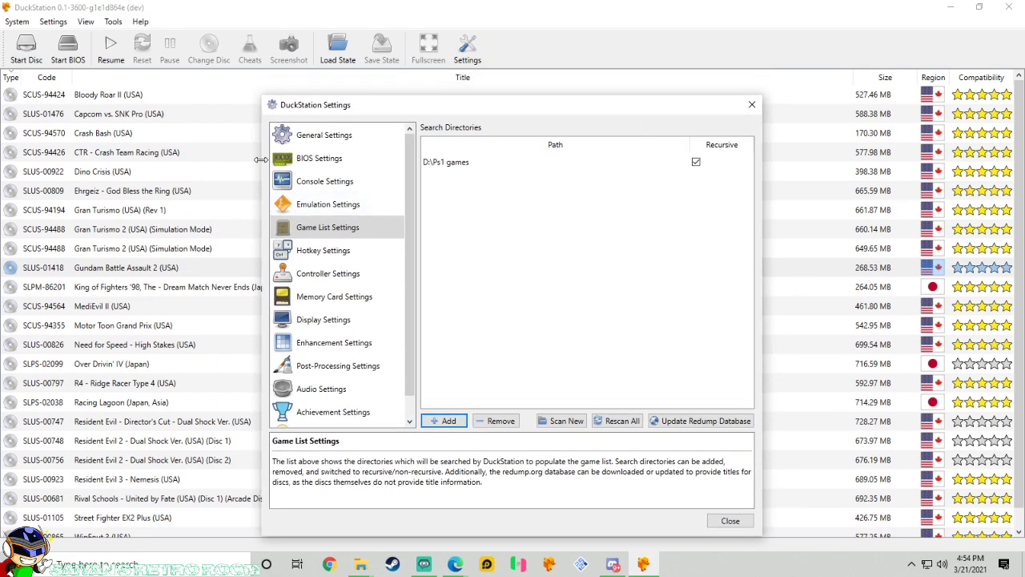
Review the Hotkey Settings for save states, audio and graphics
left_click(345, 251)
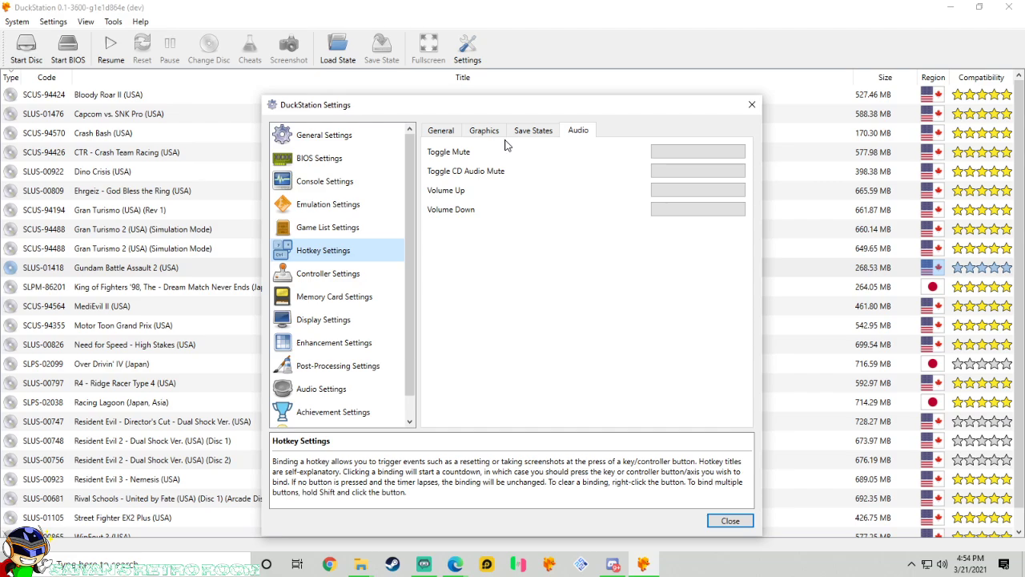
left_click(525, 130)
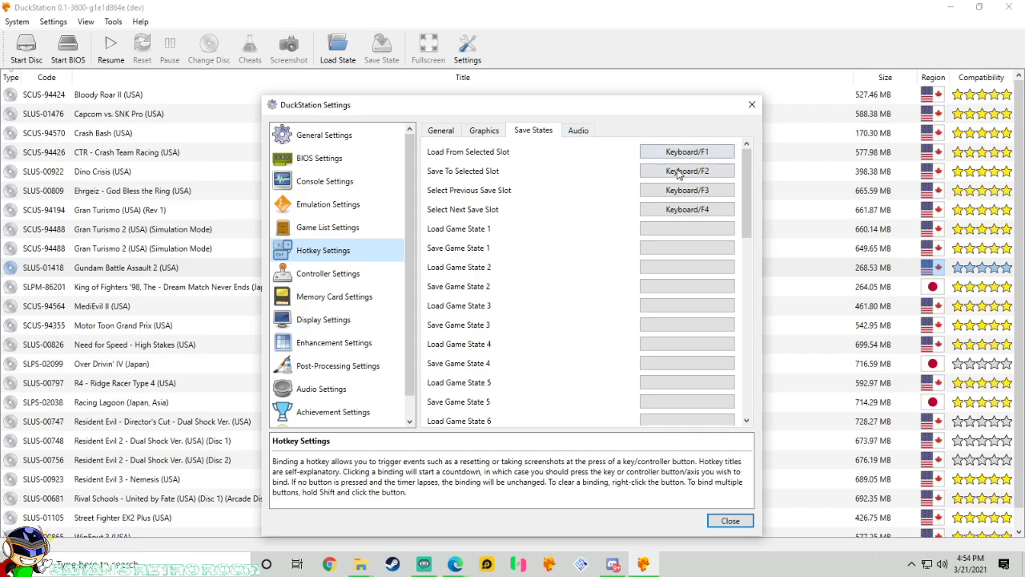
left_click(578, 132)
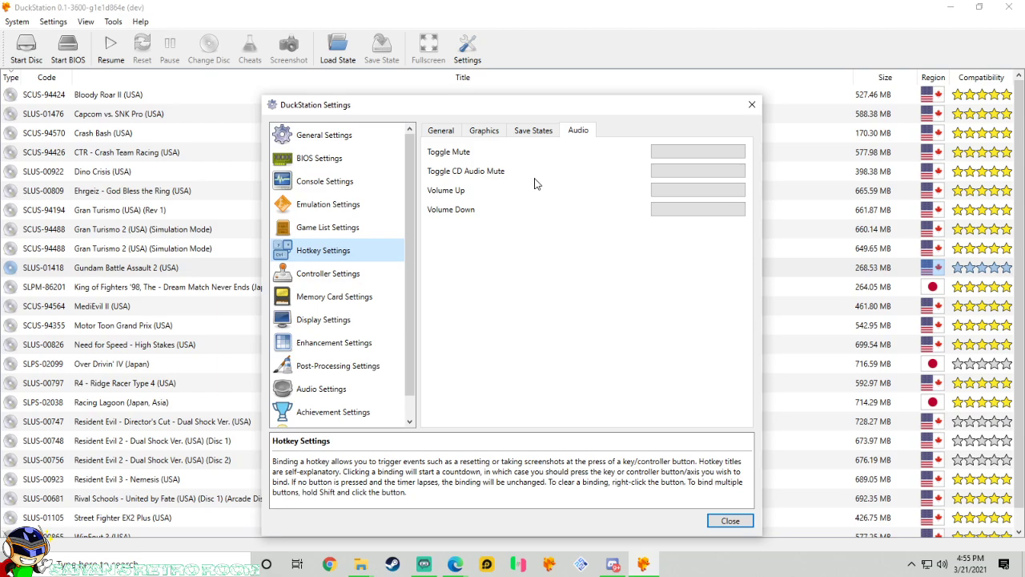
left_click(485, 131)
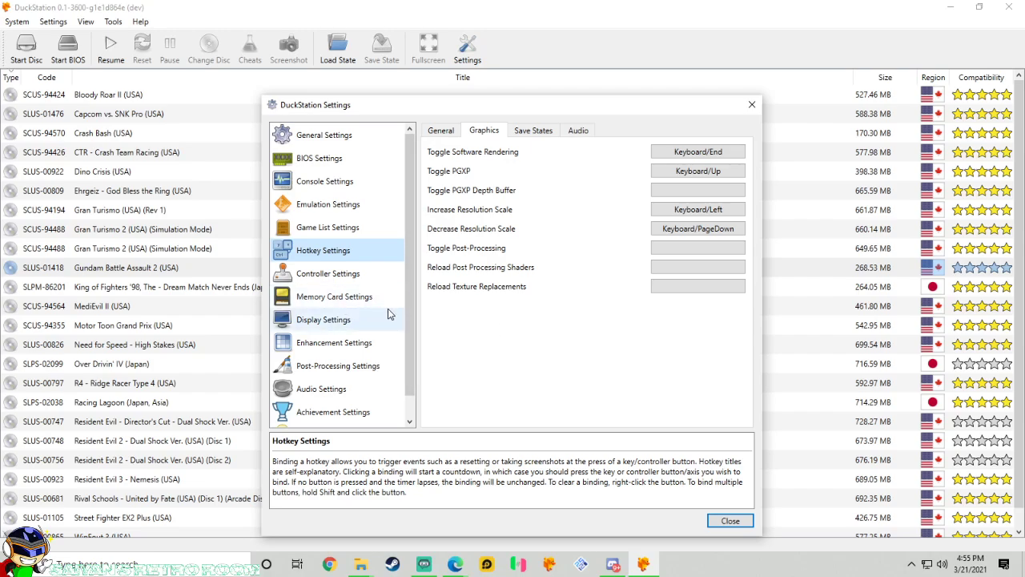
Review the Port 1 controller types, keeping Digital Controller, and check the Memory Card Settings including the Memory Card 2 shared path
left_click(330, 274)
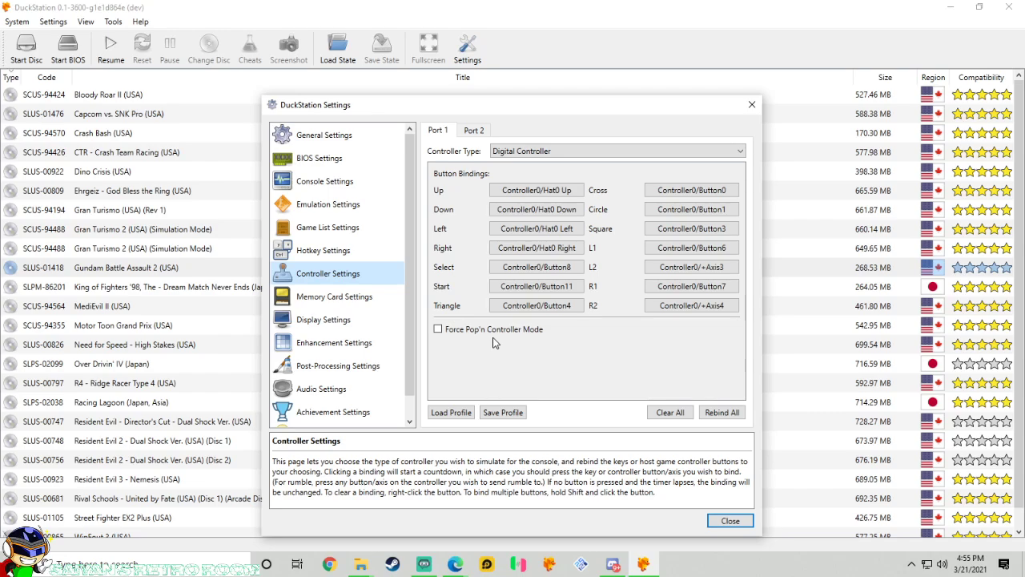
left_click(585, 152)
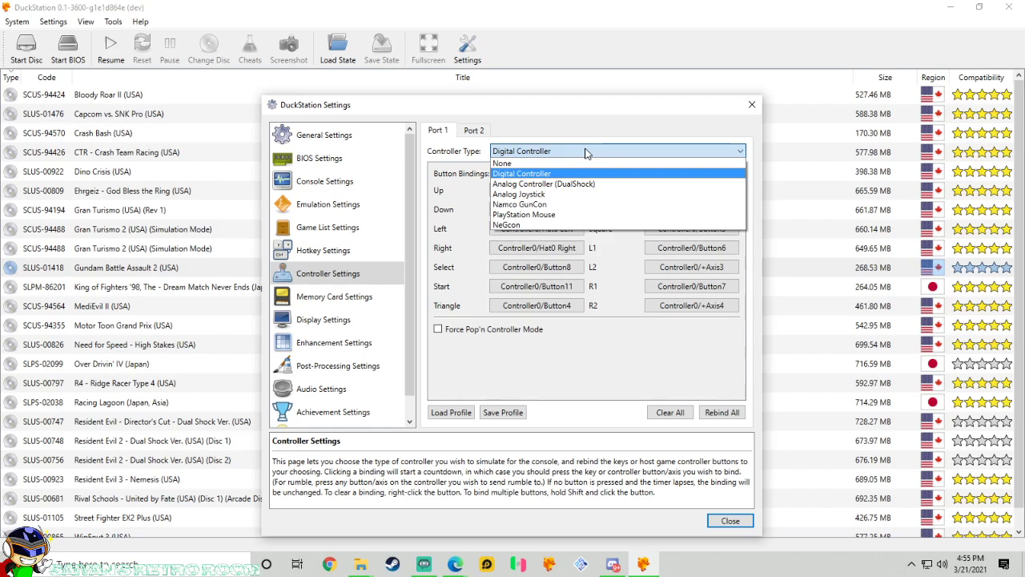
left_click(586, 152)
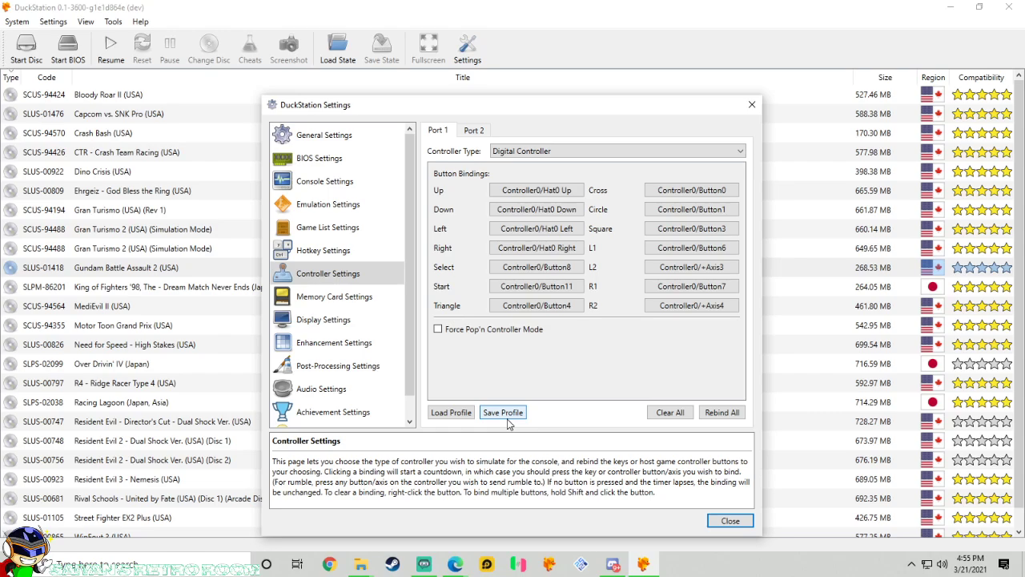
left_click(335, 298)
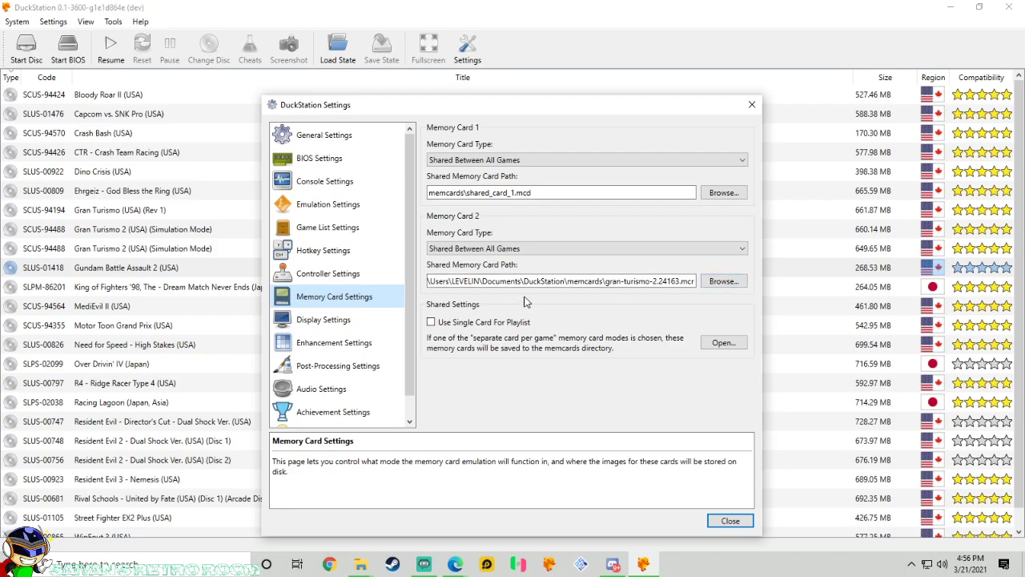
left_click(685, 282)
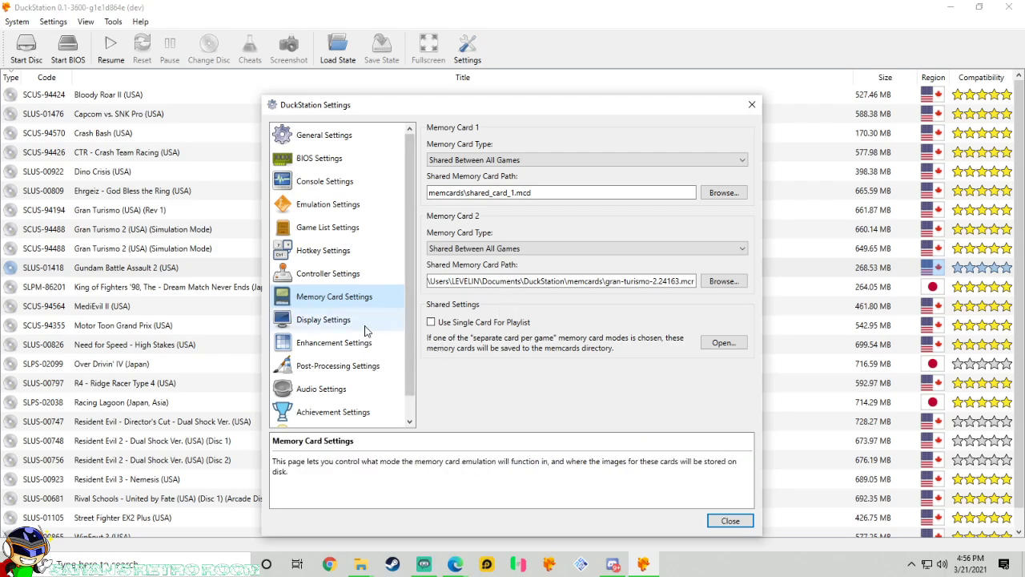
Review the Display Settings and look through the Crop options, keeping Only Overscan Area
left_click(327, 319)
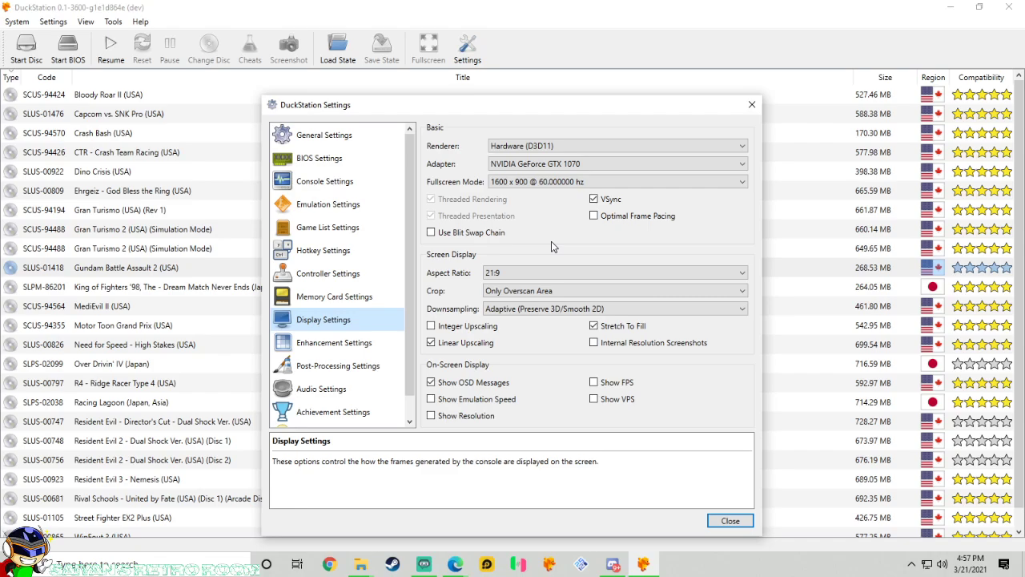
left_click(550, 292)
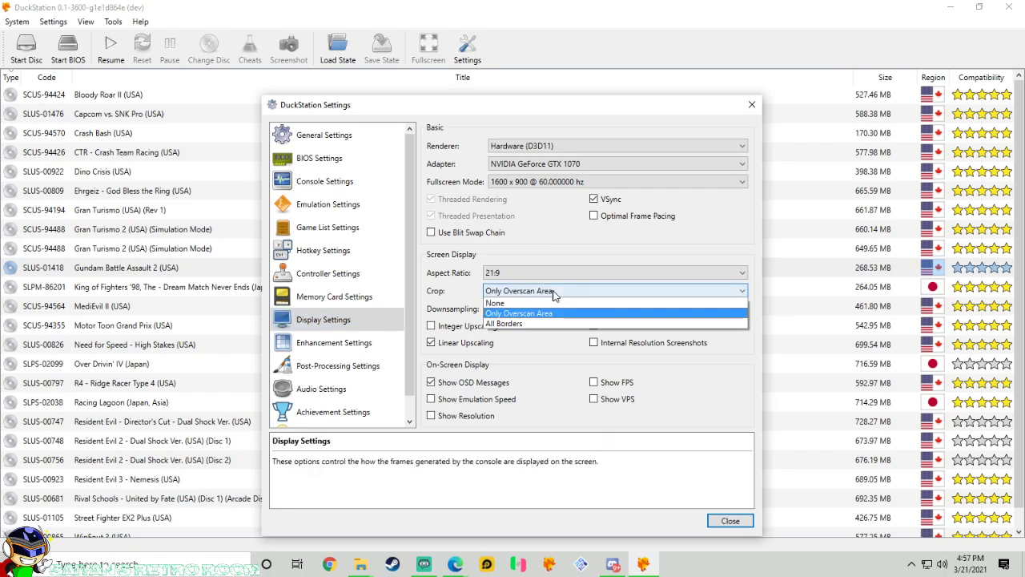
left_click(553, 293)
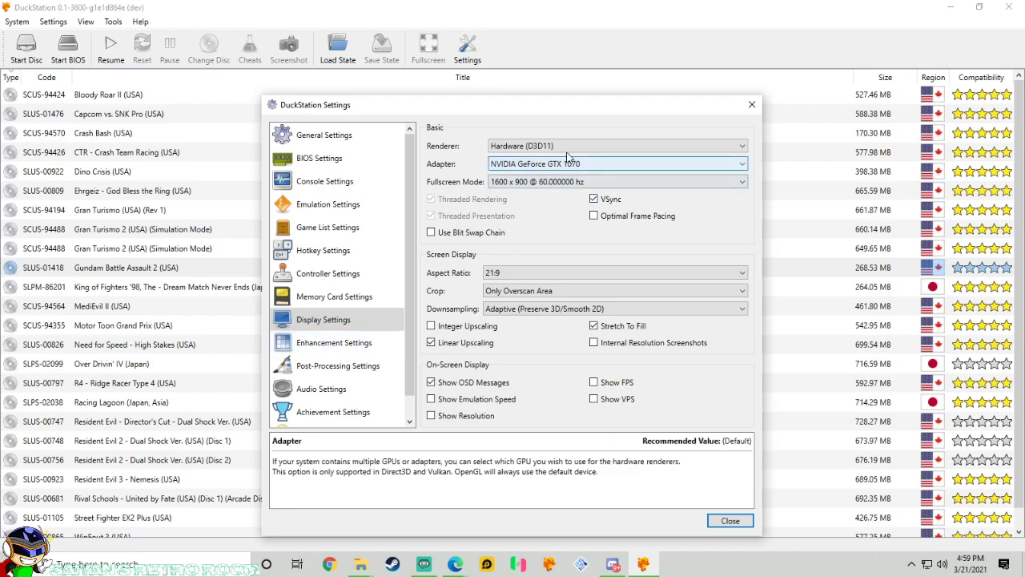
Review the Enhancement Settings, including the Internal Resolution Scale and Multisample Antialiasing options, keeping 9x (for 4K) and 8x MSAA
left_click(353, 346)
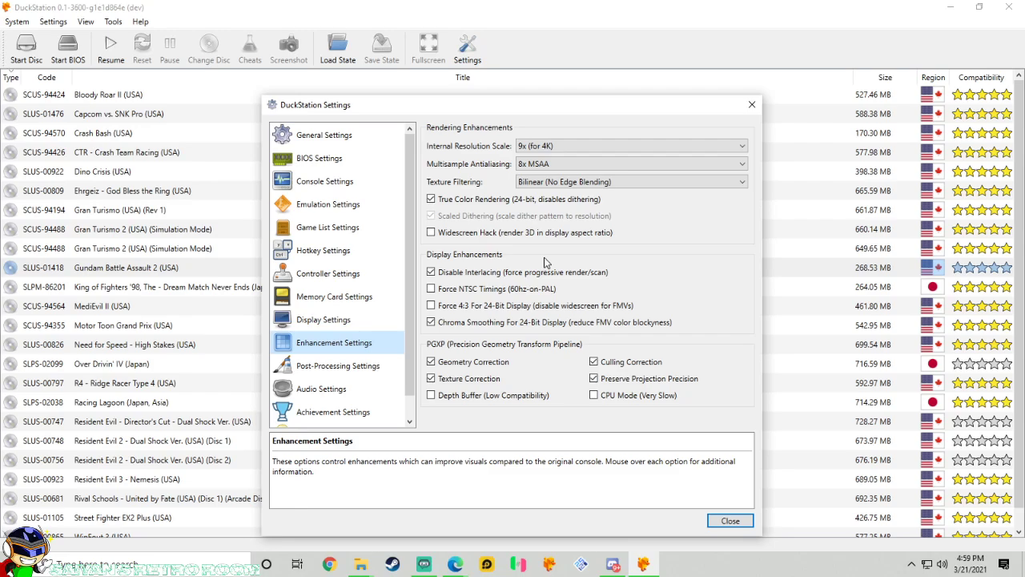
left_click(585, 148)
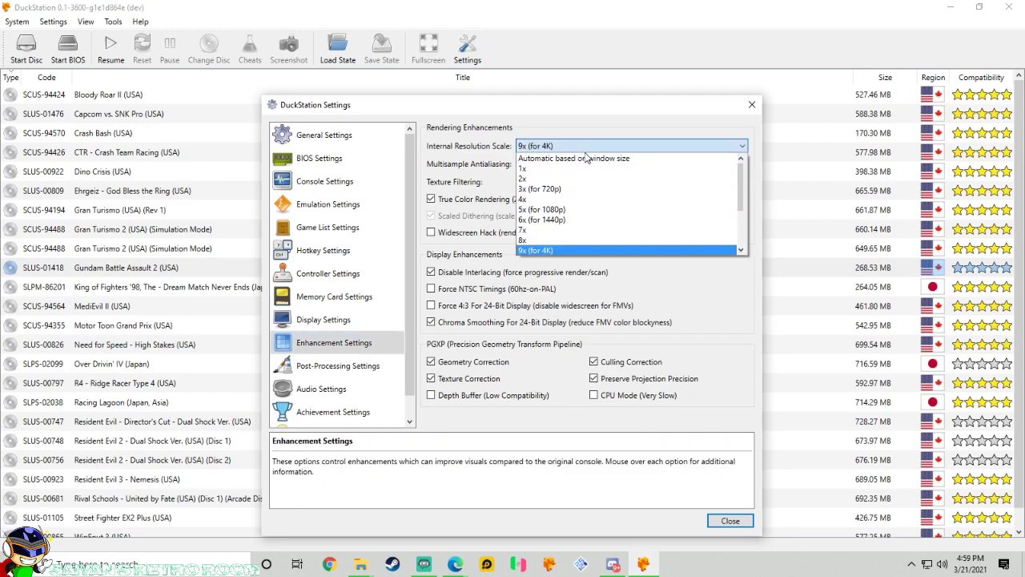
left_click(585, 152)
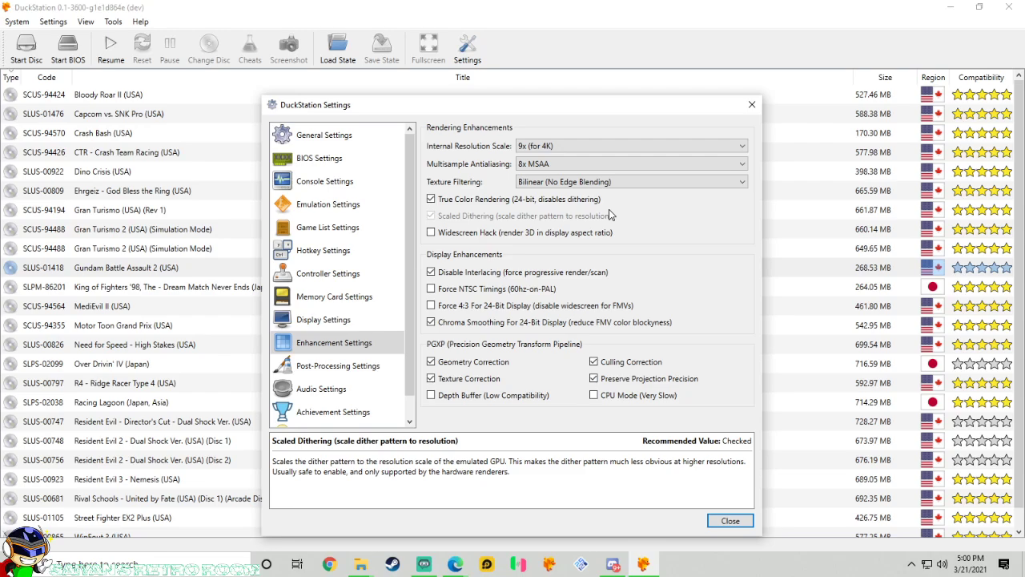
left_click(576, 164)
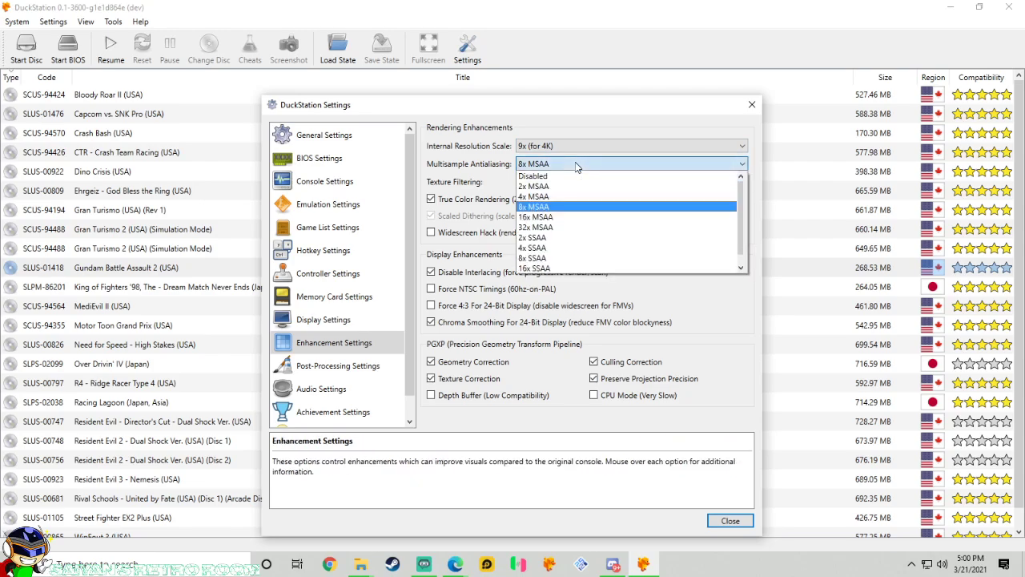
left_click(575, 162)
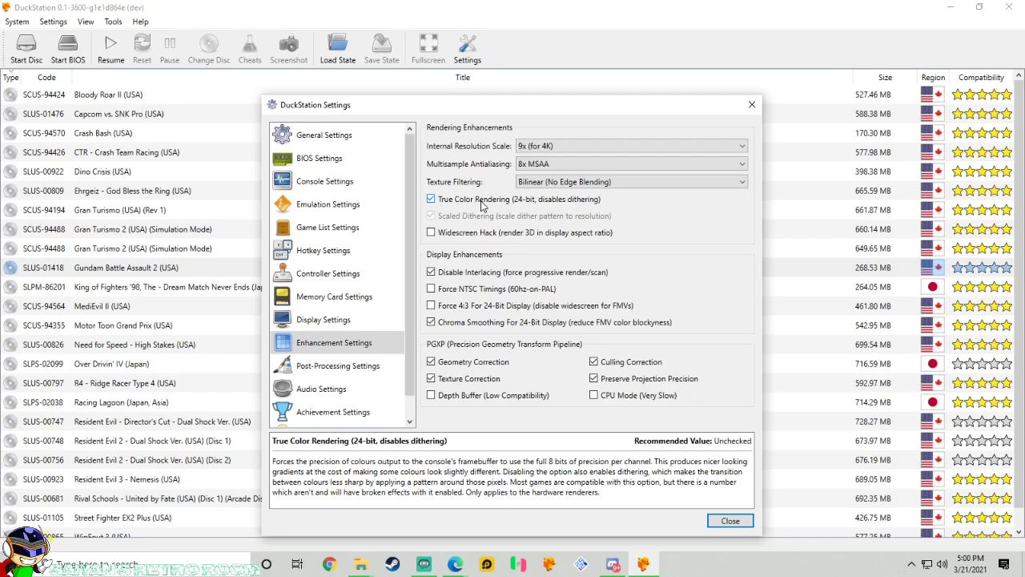
mouse_move(466, 237)
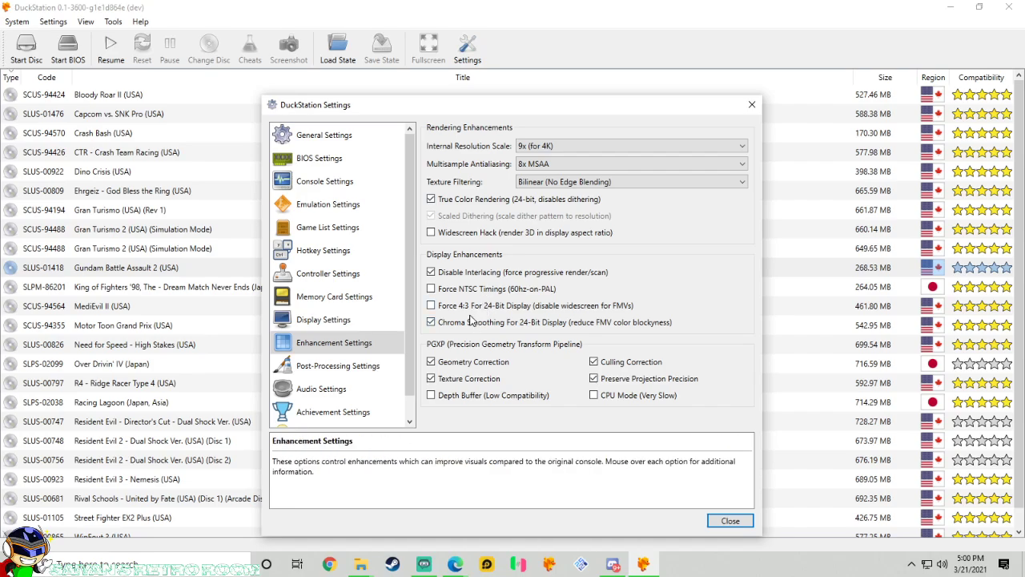
mouse_move(470, 315)
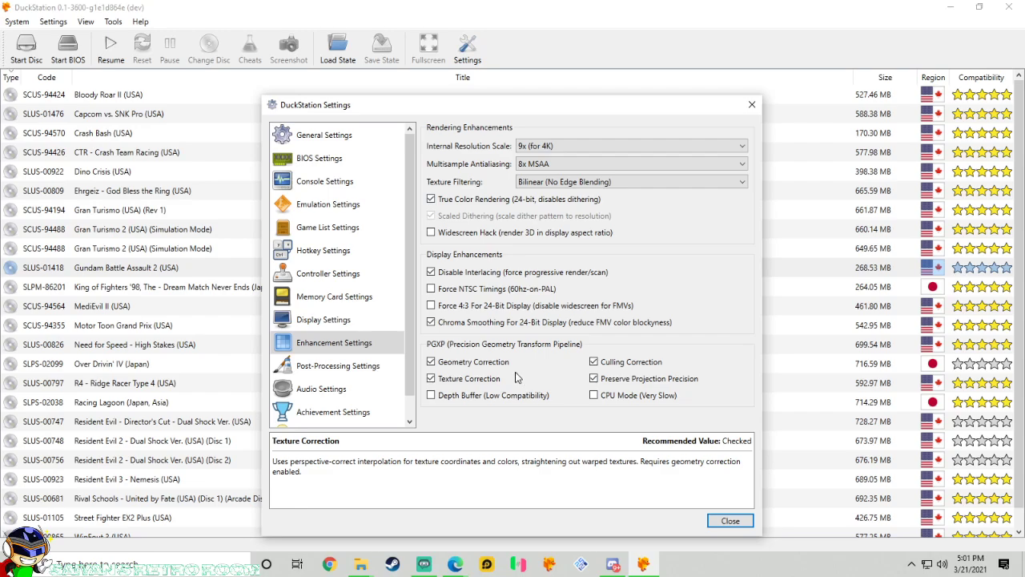
Review the Post-Processing and Audio Settings, and open the Windows Volume Mixer to view the application volumes
left_click(332, 374)
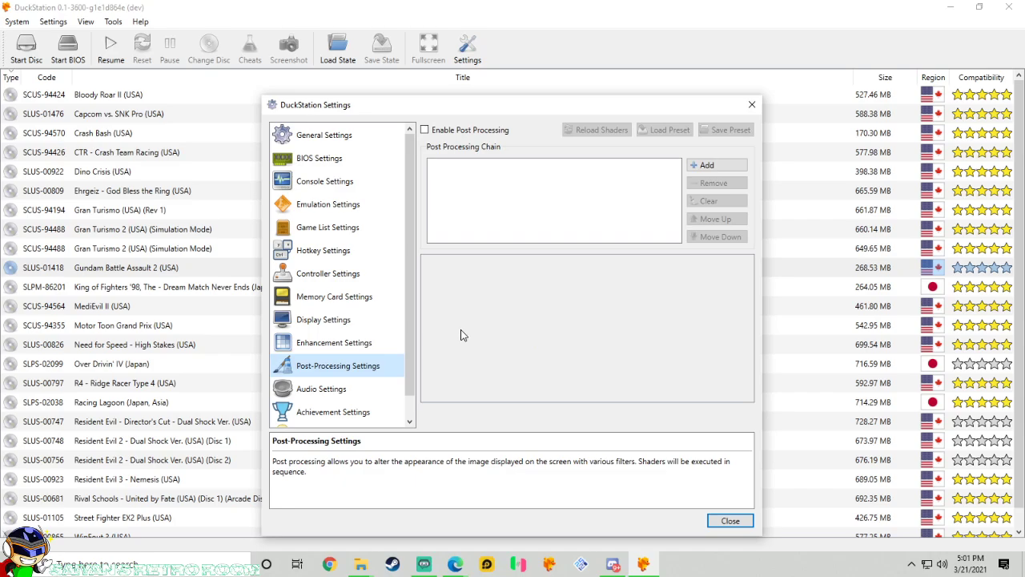
left_click(338, 393)
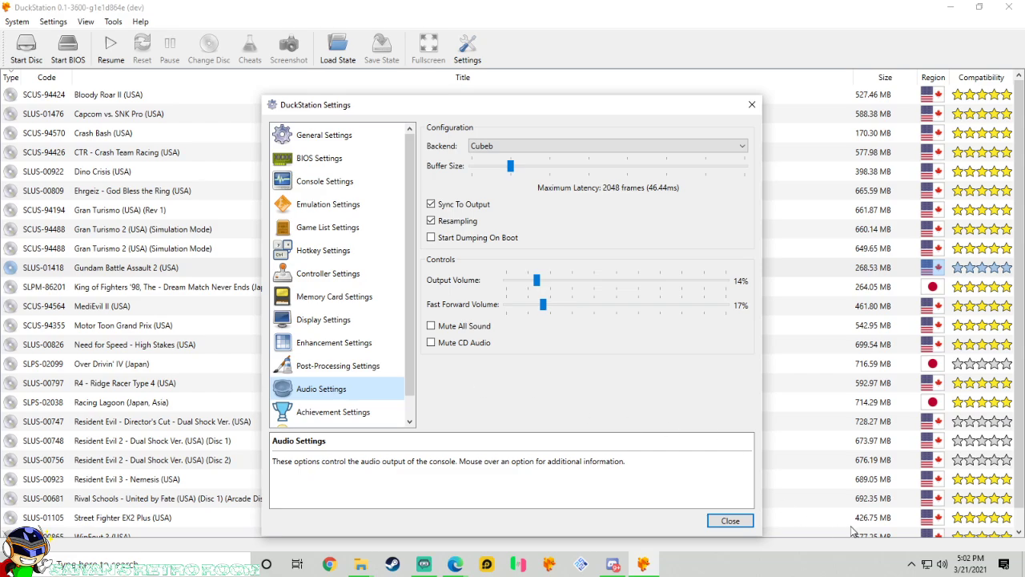
right_click(942, 564)
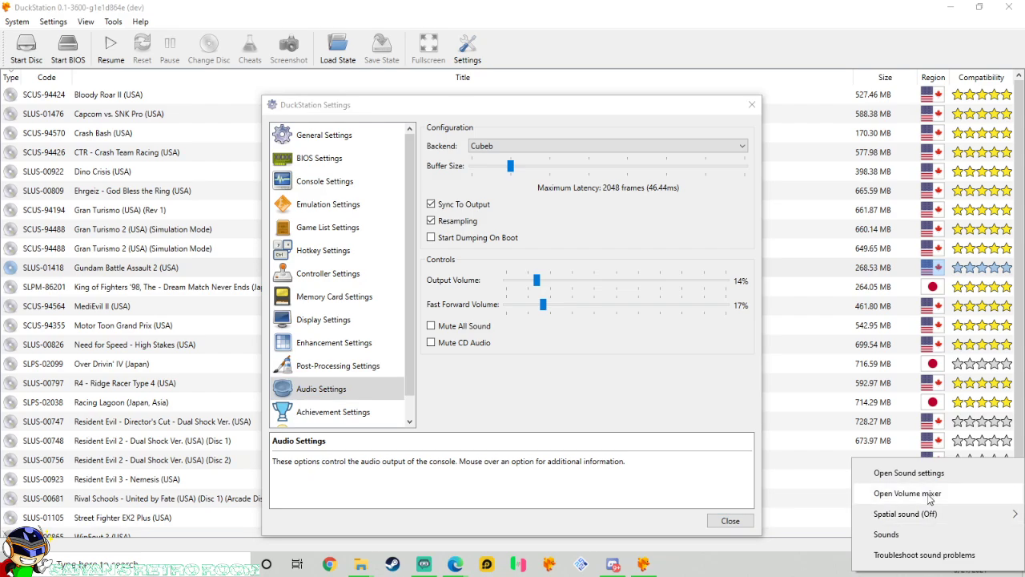
left_click(907, 494)
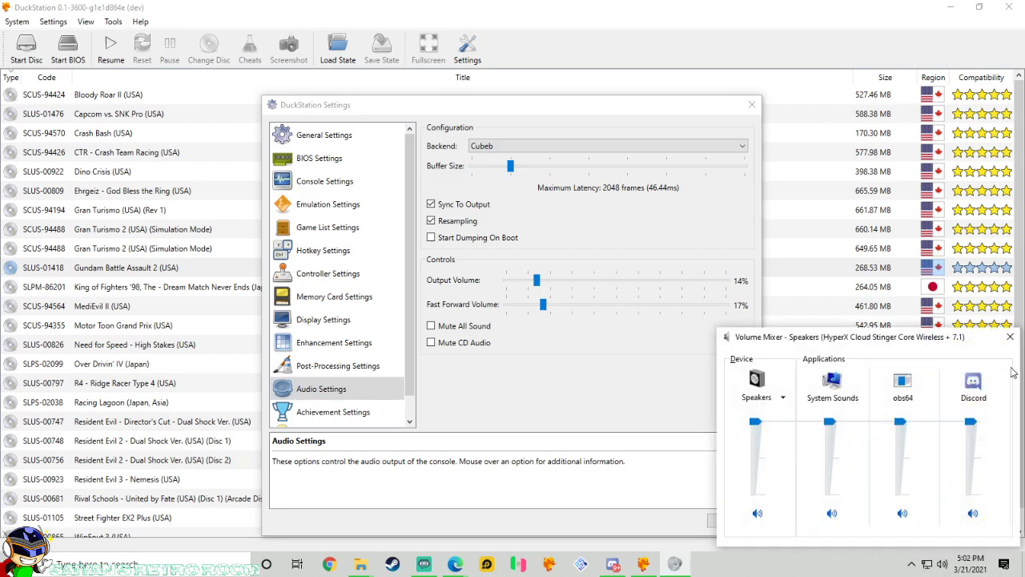
Close the Volume Mixer, review the Achievement Settings and the Advanced Settings with their Tweaks/Hacks list, and close the settings
left_click(1010, 337)
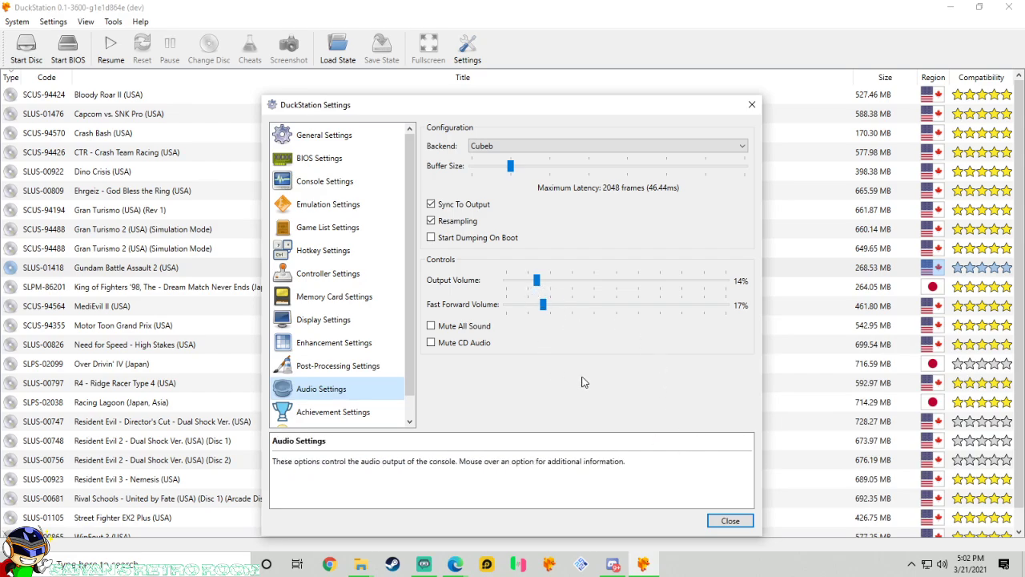
scroll(325, 387, "down", 1)
left_click(331, 390)
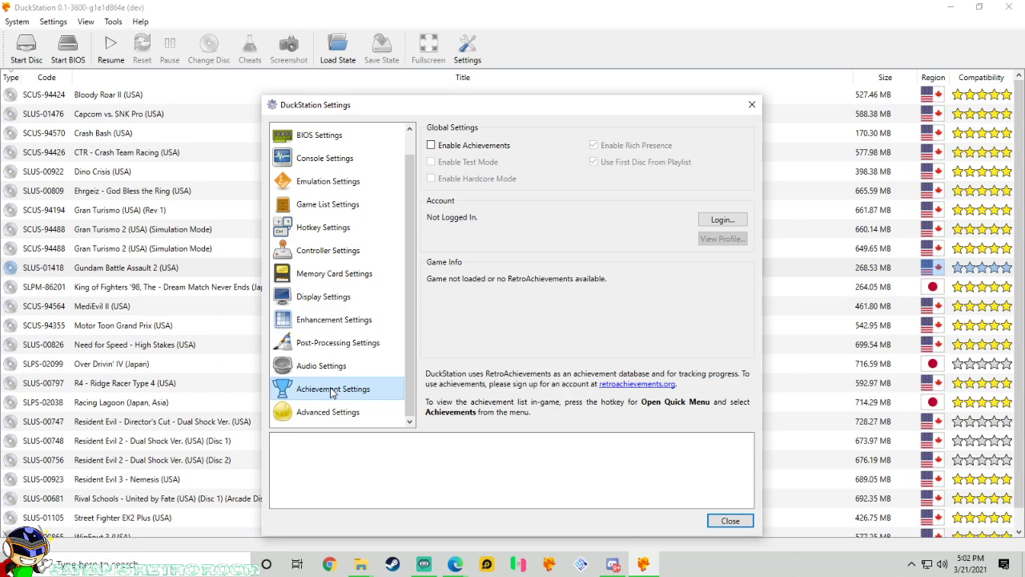
left_click(343, 421)
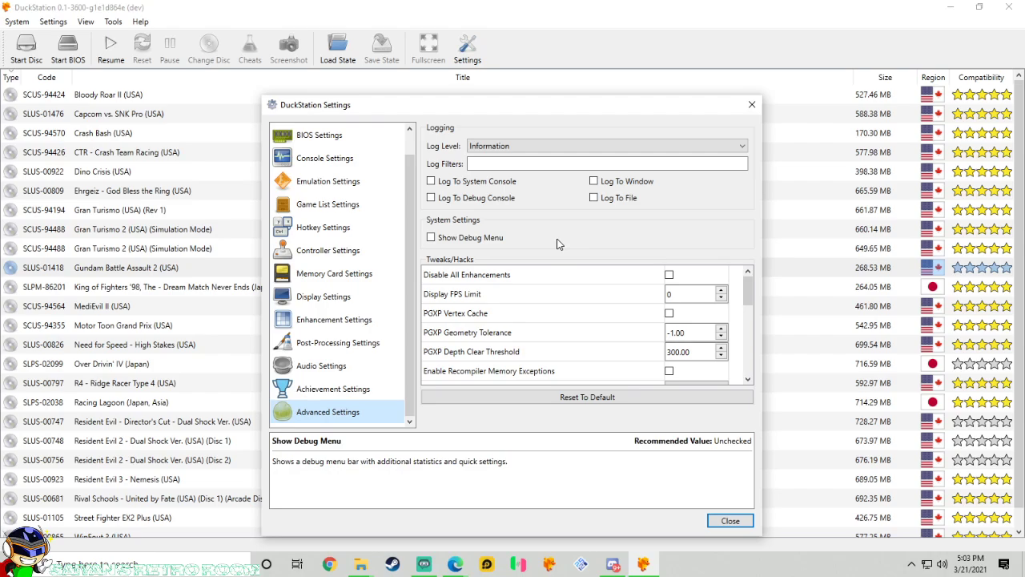
scroll(559, 299, "down", 2)
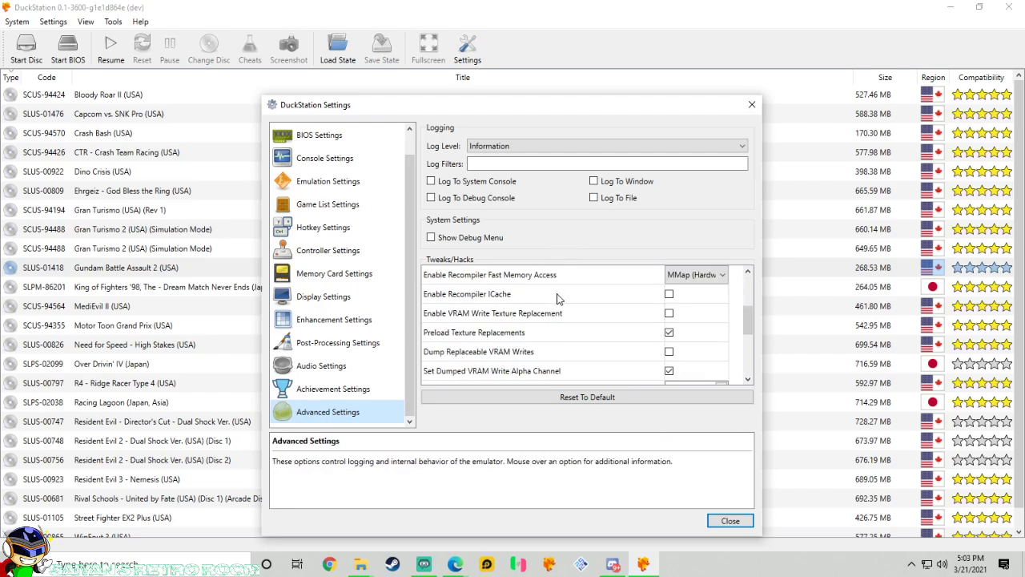
scroll(559, 299, "up", 2)
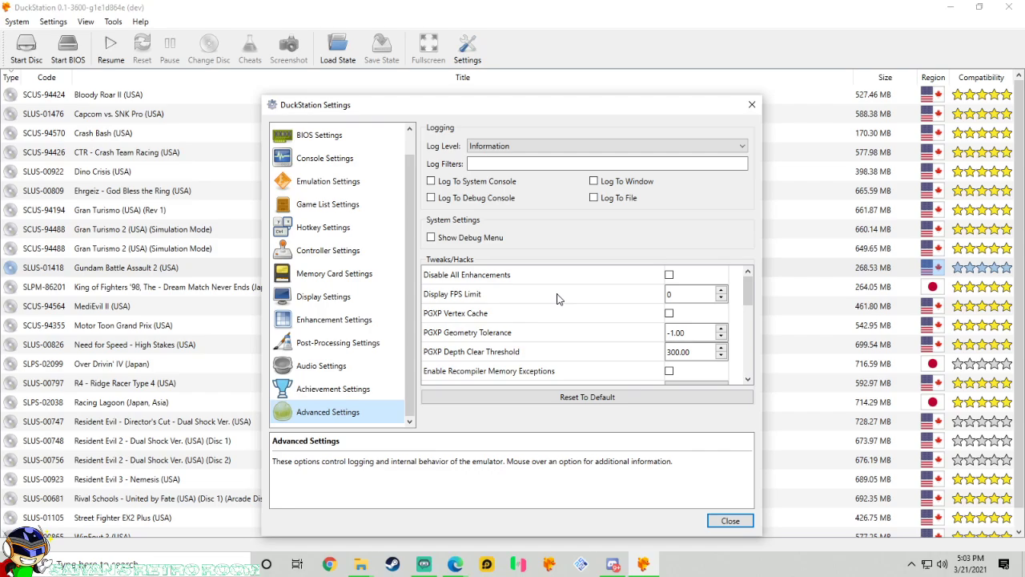
left_click(729, 521)
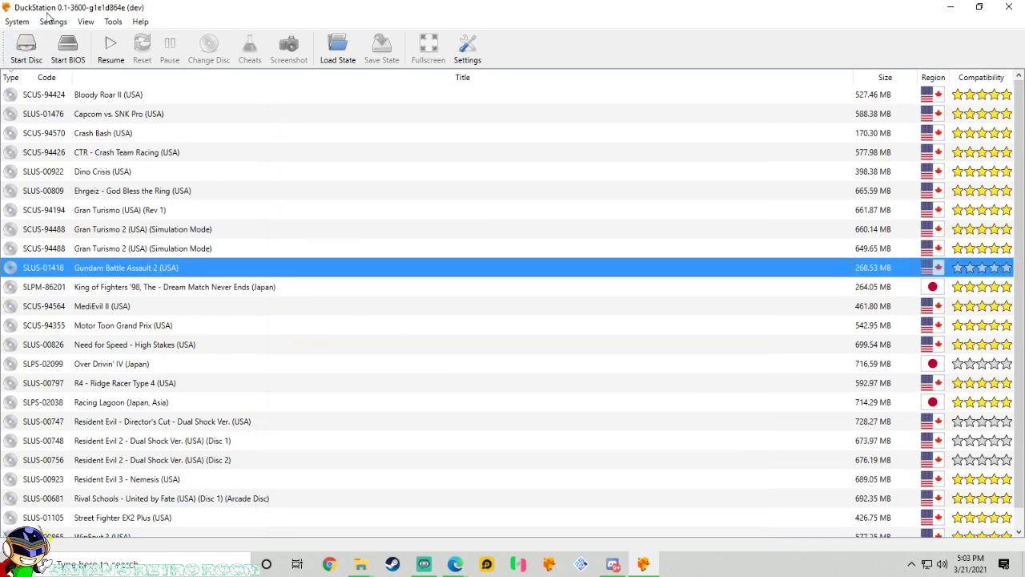
Start the disc image Gran Turismo 2 (Simulation Mode) (v1.2) BIN file from the Ps1 games folder
left_click(27, 50)
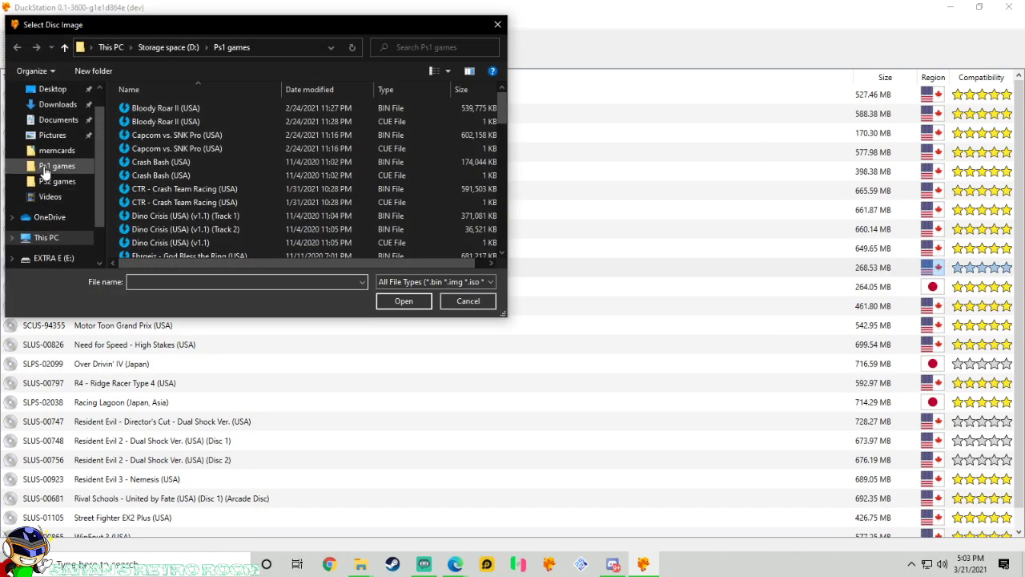
scroll(152, 173, "down", 5)
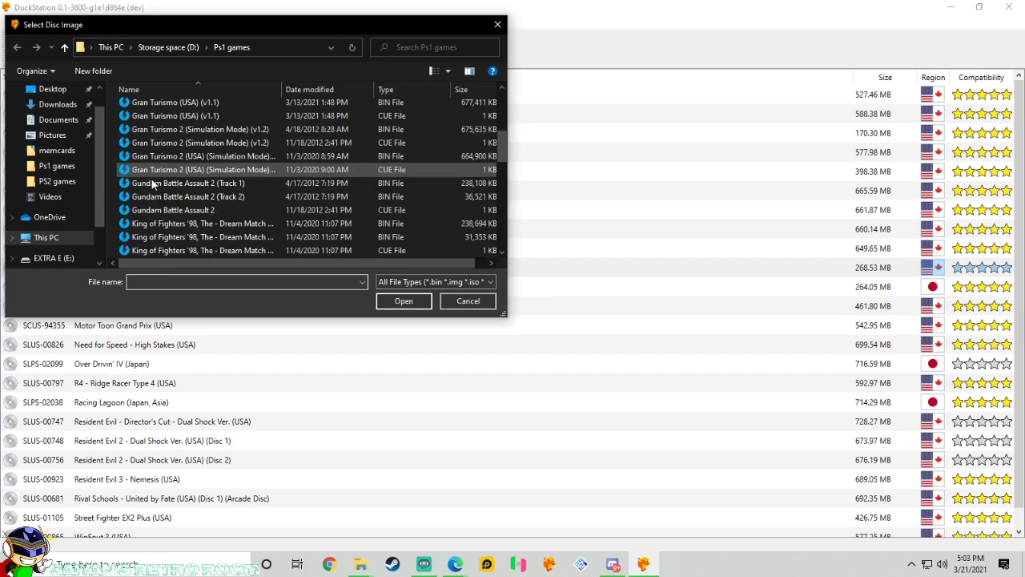
left_click(206, 130)
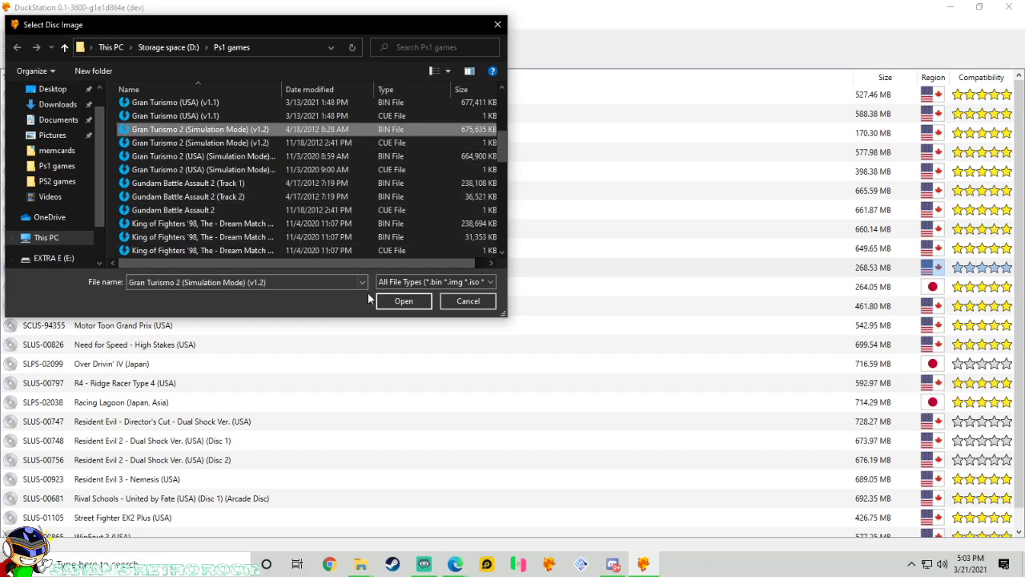
left_click(403, 301)
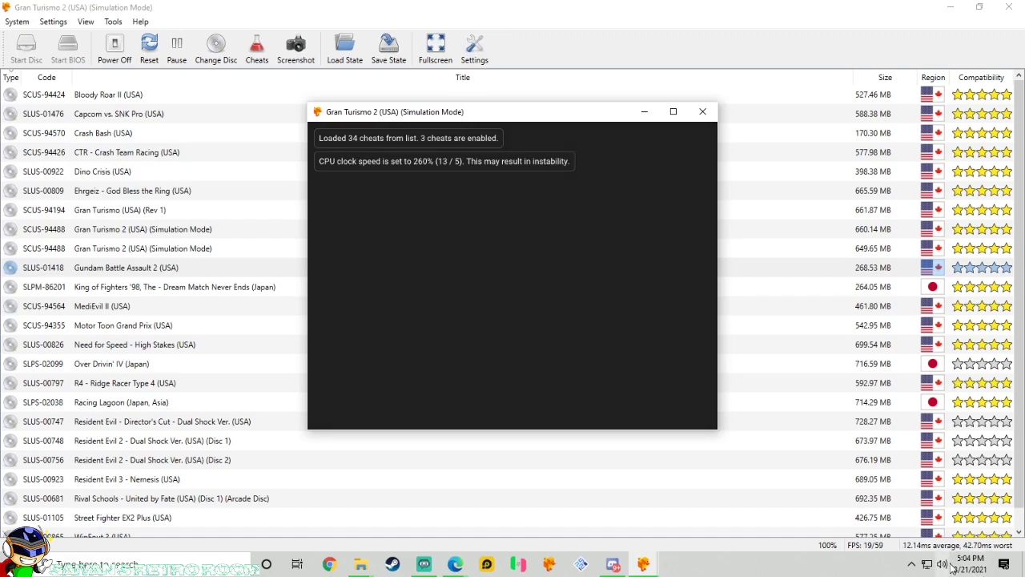
Lower the Gran Turismo 2 application volume to about 39 in the Windows Volume Mixer and close the mixer
right_click(945, 567)
left_click(900, 486)
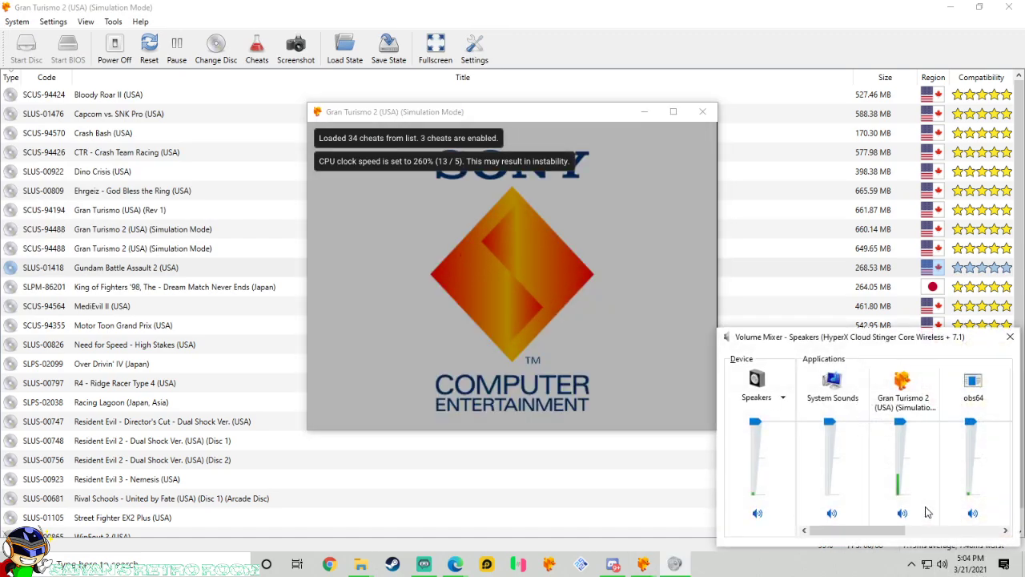
left_click_drag(900, 421, 900, 467)
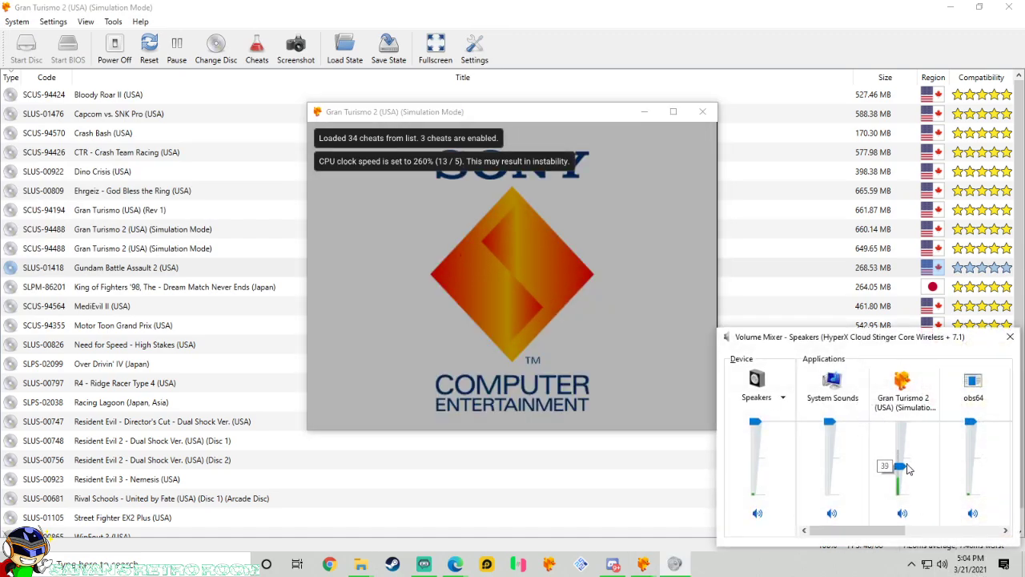
left_click(1010, 337)
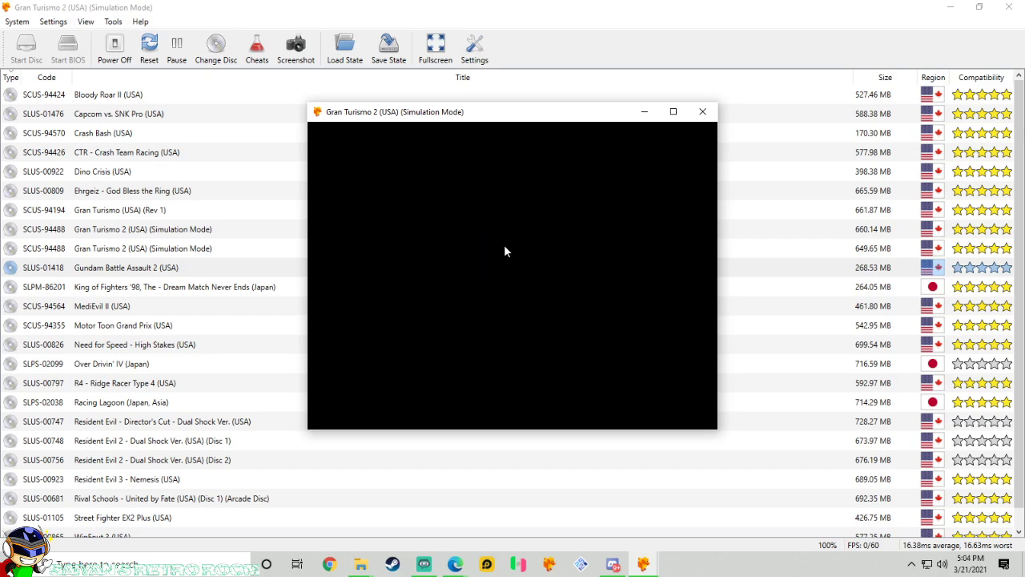
Open the Cheat Manager for the running game, look through the Cheat List, and select the GT2 60FPS cheat
left_click(256, 48)
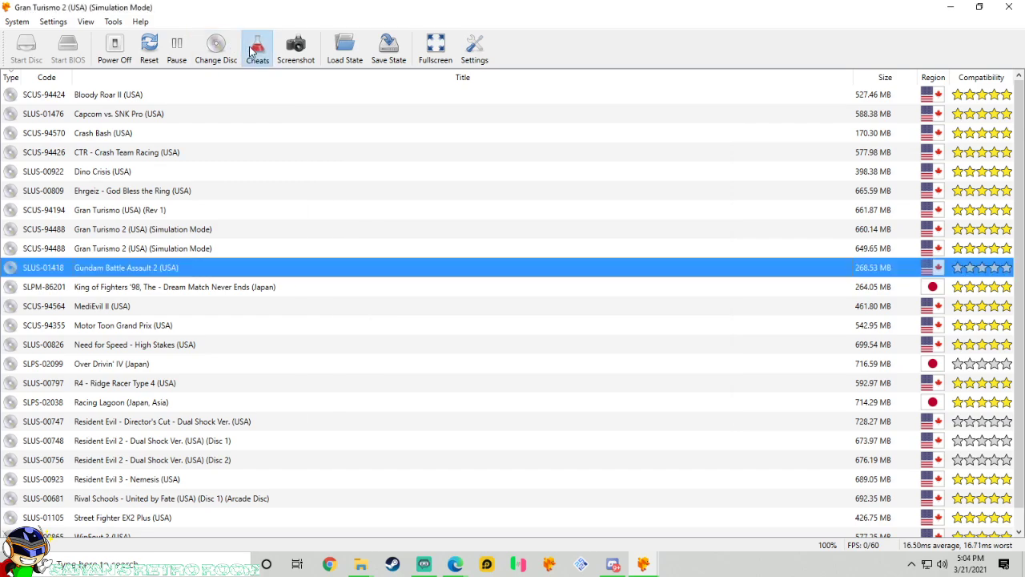
left_click(297, 55)
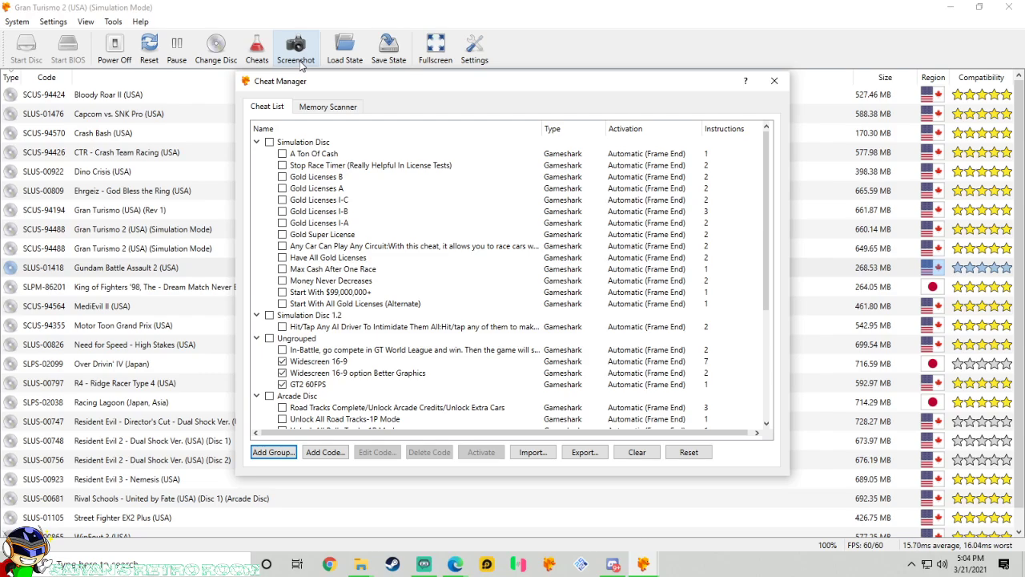
scroll(376, 359, "down", 1)
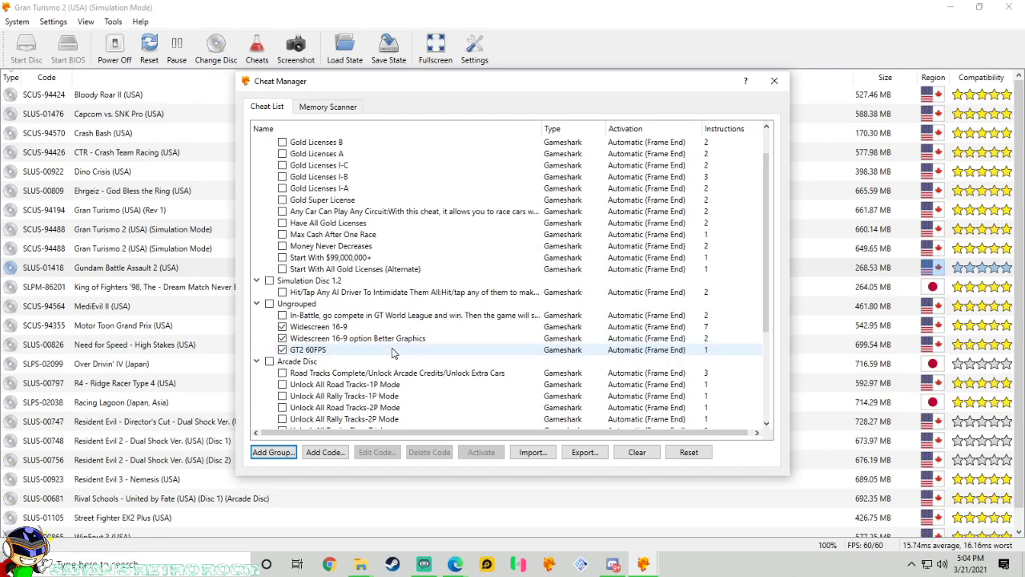
left_click(320, 353)
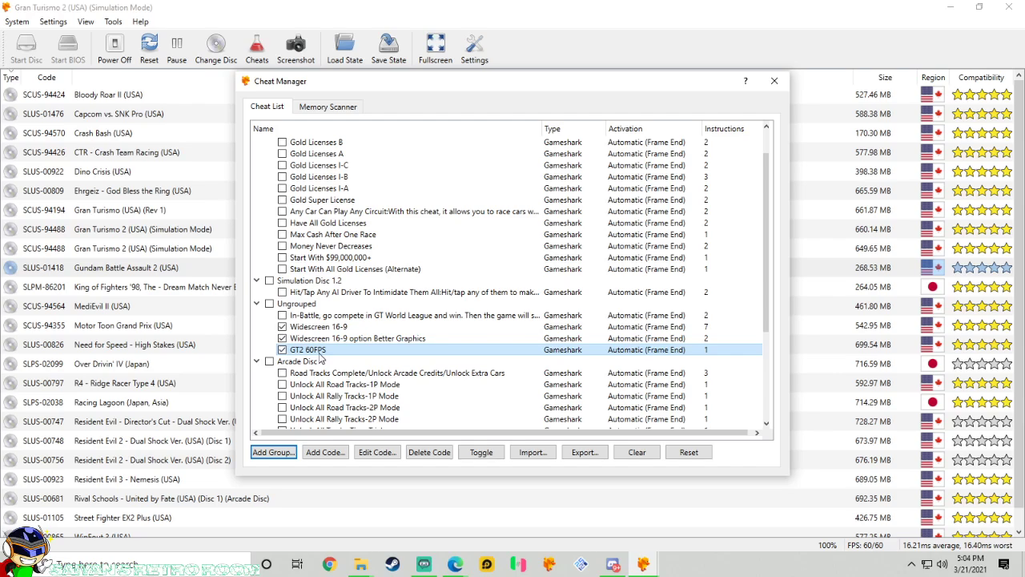
View the empty Cheat Code Editor for a new code, cancel it, and check on the running game window
left_click(326, 453)
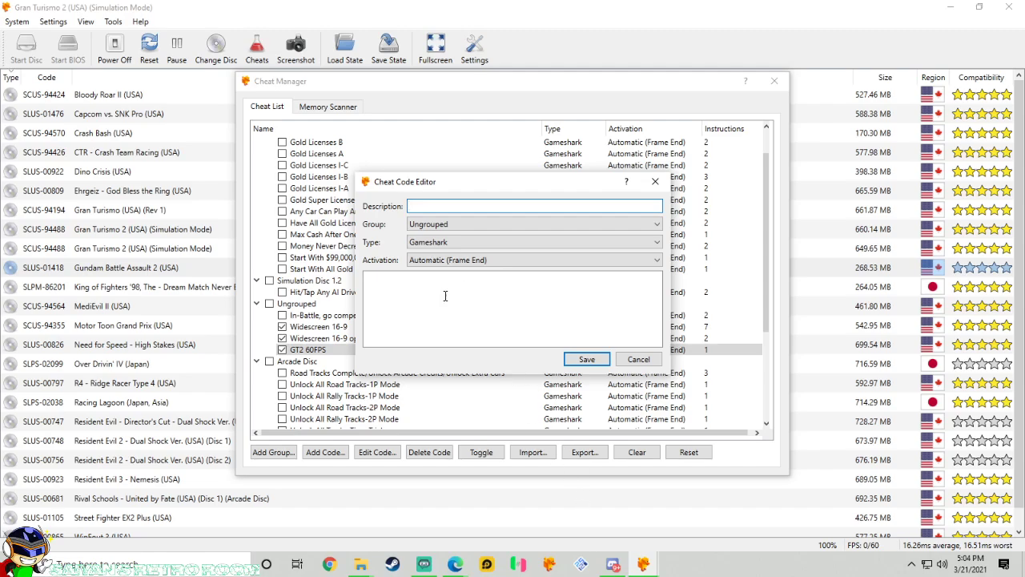
left_click(645, 564)
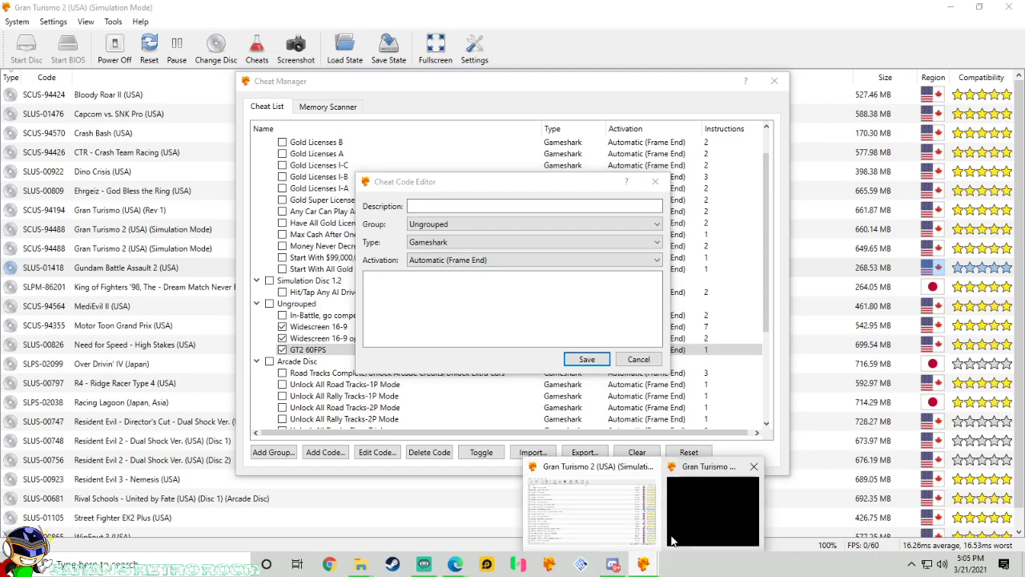
left_click(678, 532)
left_click(649, 566)
left_click(638, 360)
left_click(645, 564)
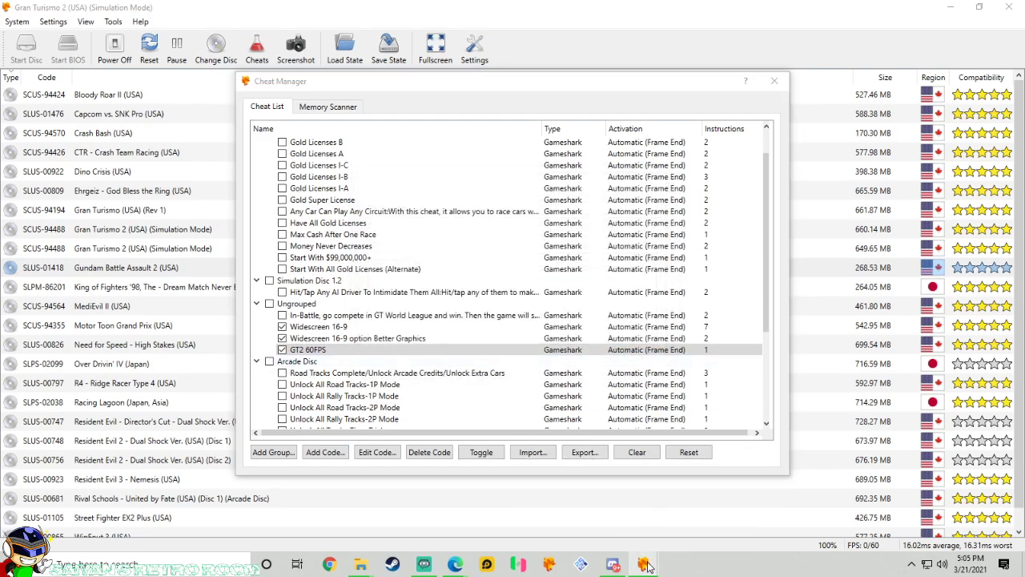
left_click(684, 506)
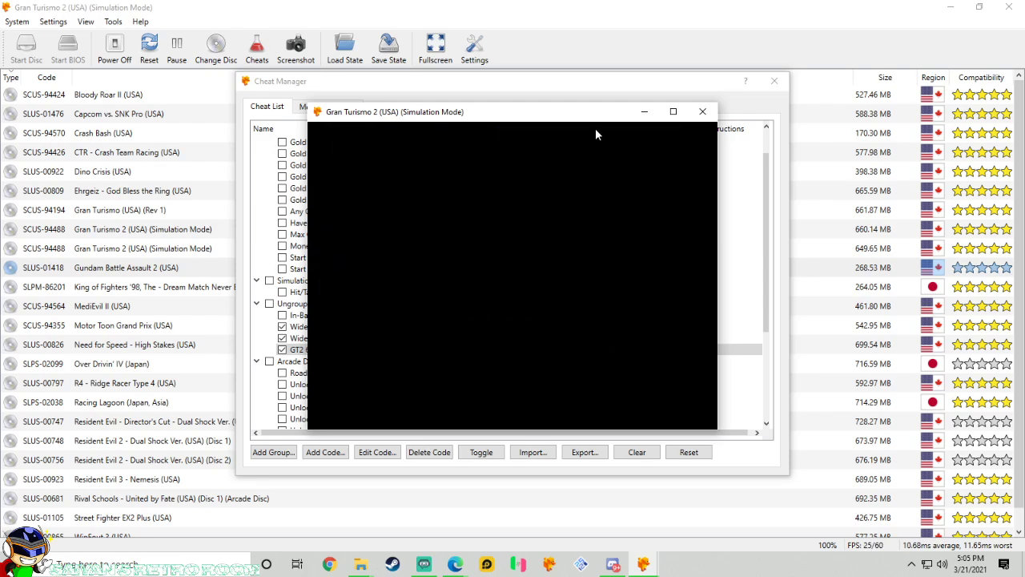
left_click(644, 111)
View the GT2 60FPS cheat's description and Gameshark code in the Cheat Code Editor, and leave without saving
left_click(351, 355)
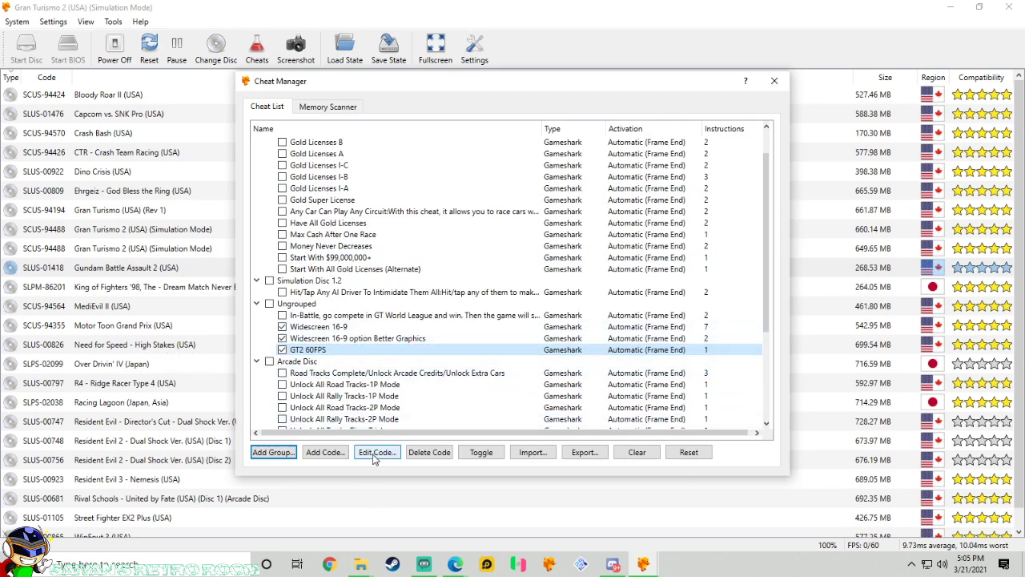
left_click(376, 452)
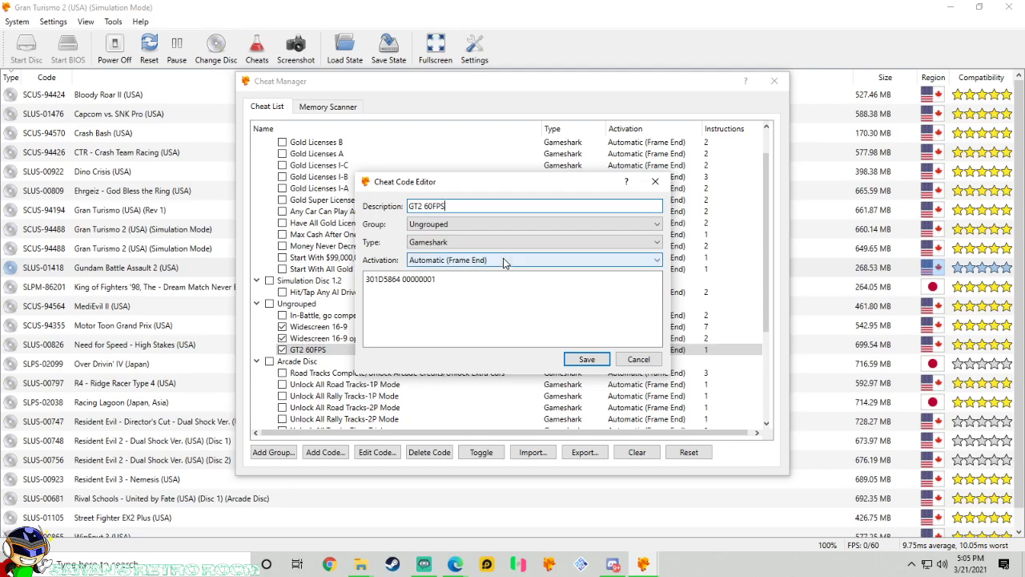
left_click(439, 207)
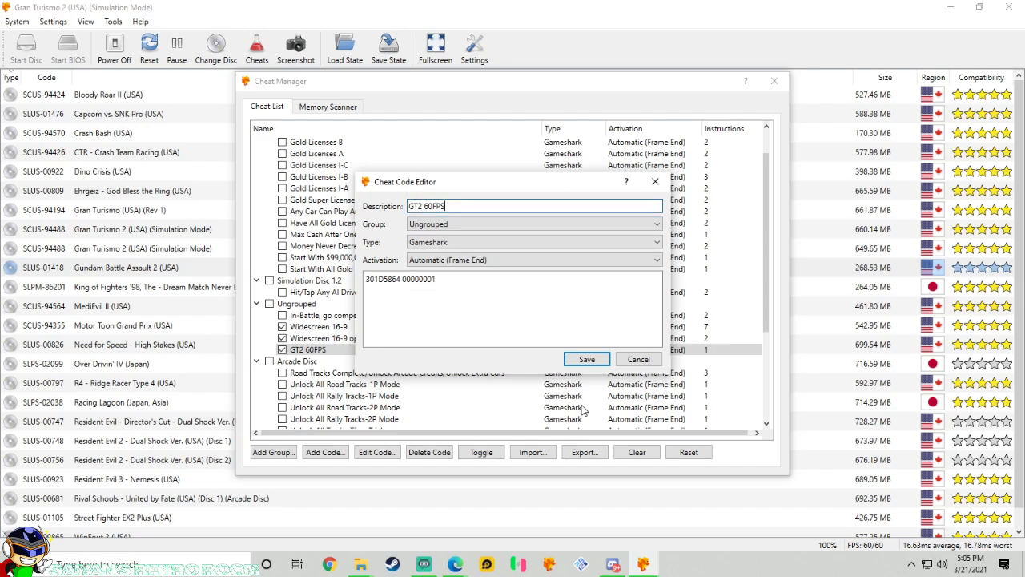
left_click(639, 360)
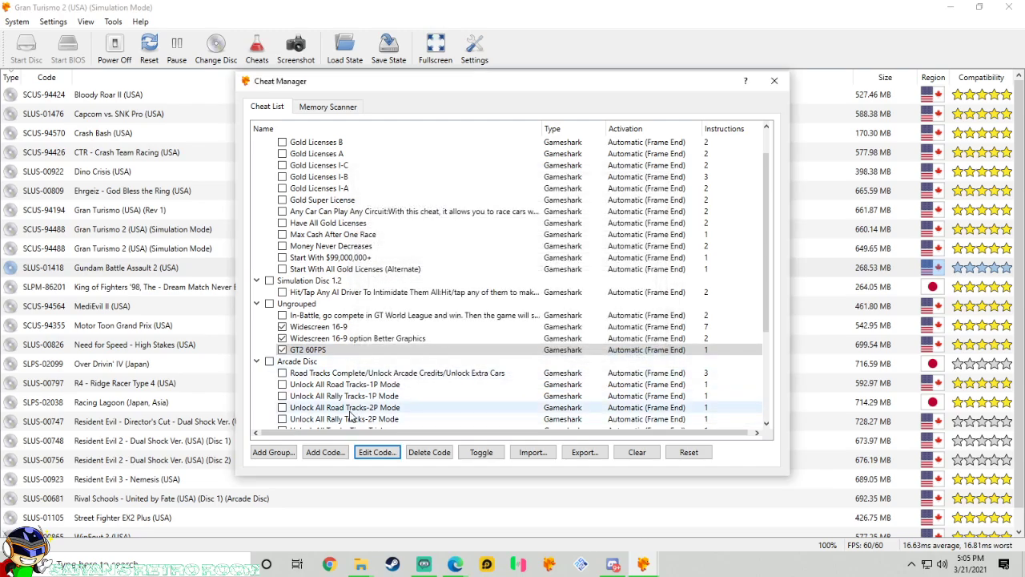
left_click(282, 350)
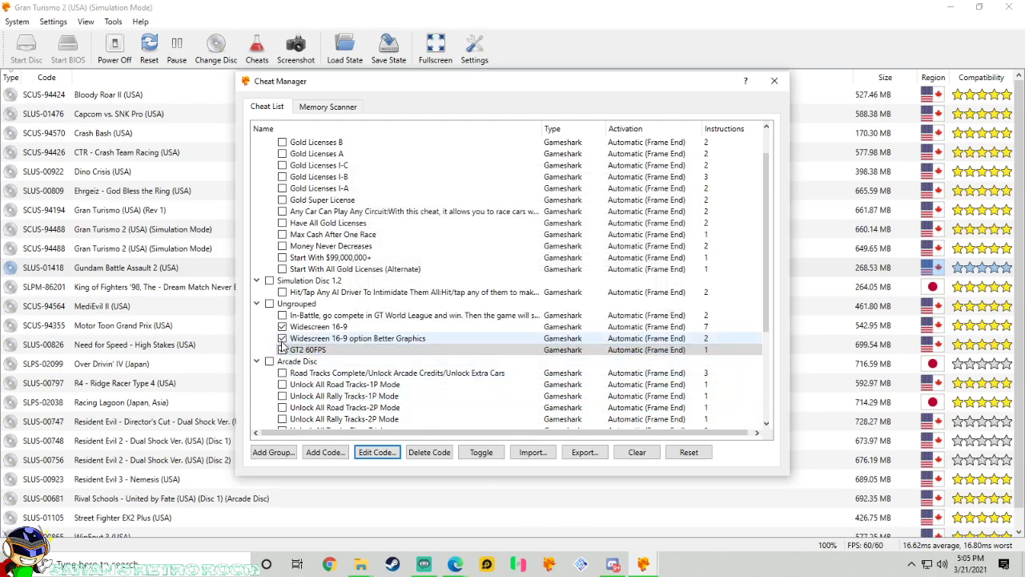
Bring up the Gran Turismo 2 game window, move the map cursor to Machine Test, and switch to fullscreen
mouse_move(658, 563)
left_click(689, 511)
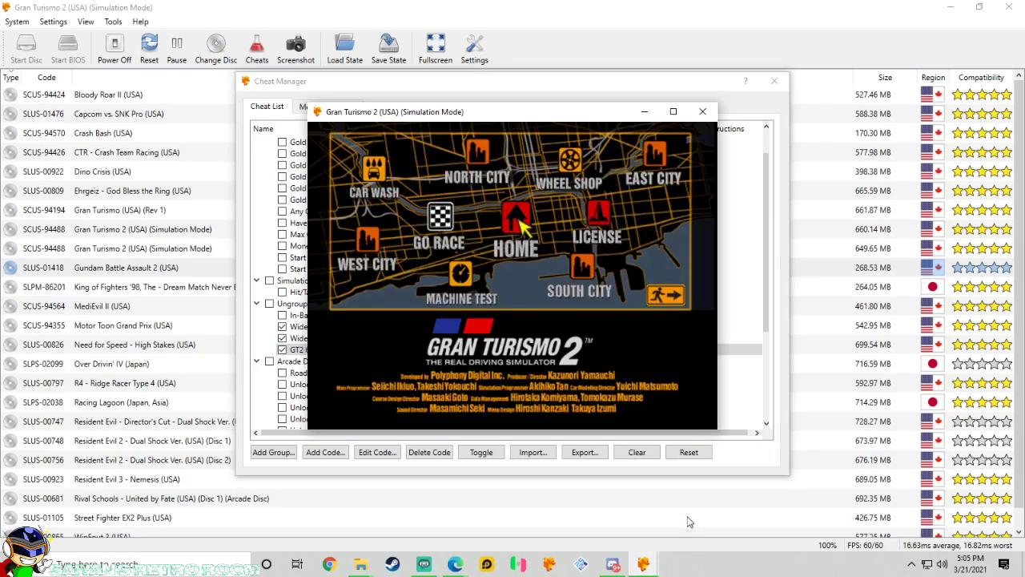
left_click(673, 111)
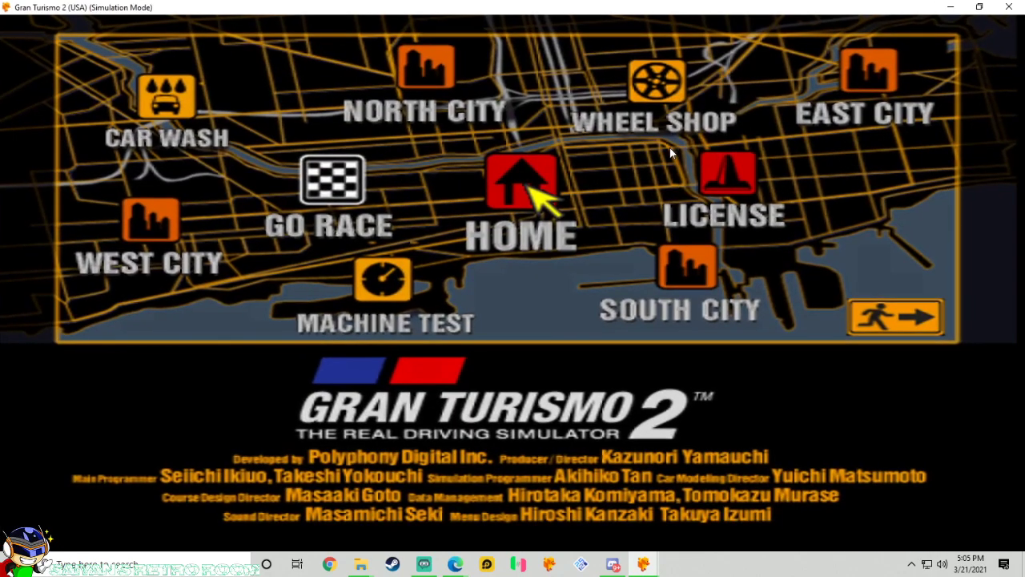
key("Down")
key("alt+Return")
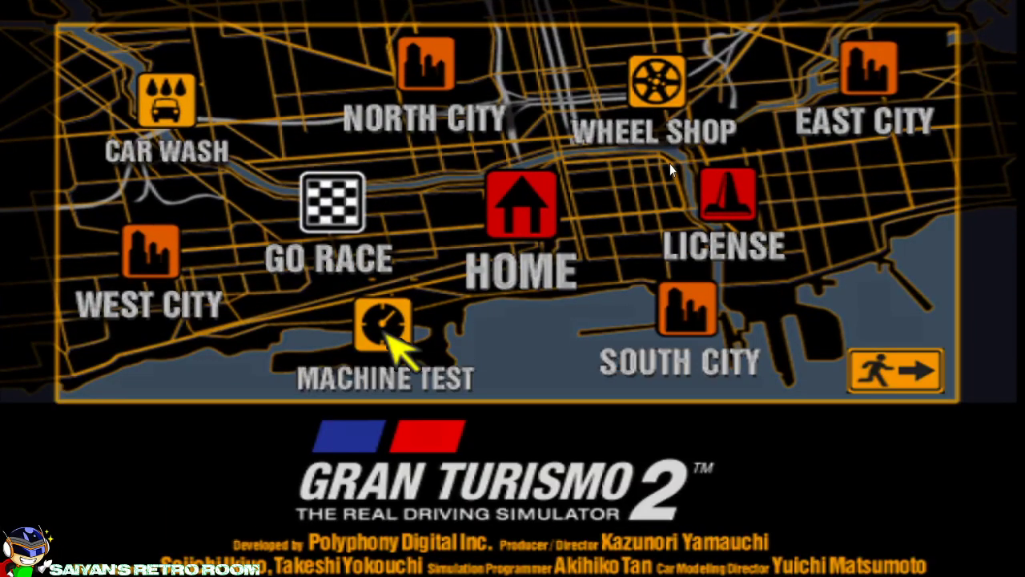
Enter Machine Test, choose the Max Speed test, and start the run
key("x")
key("Right")
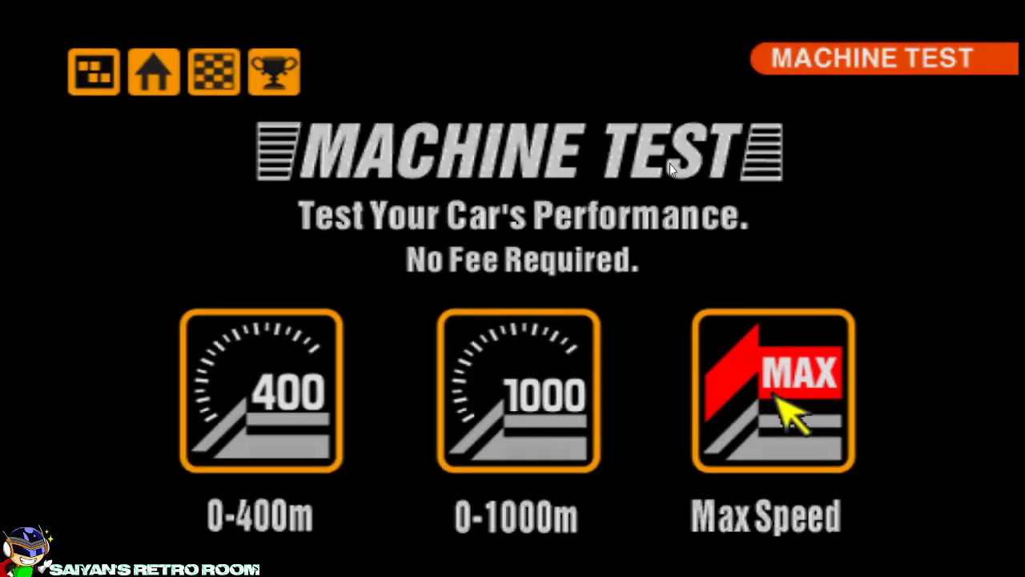
key("x")
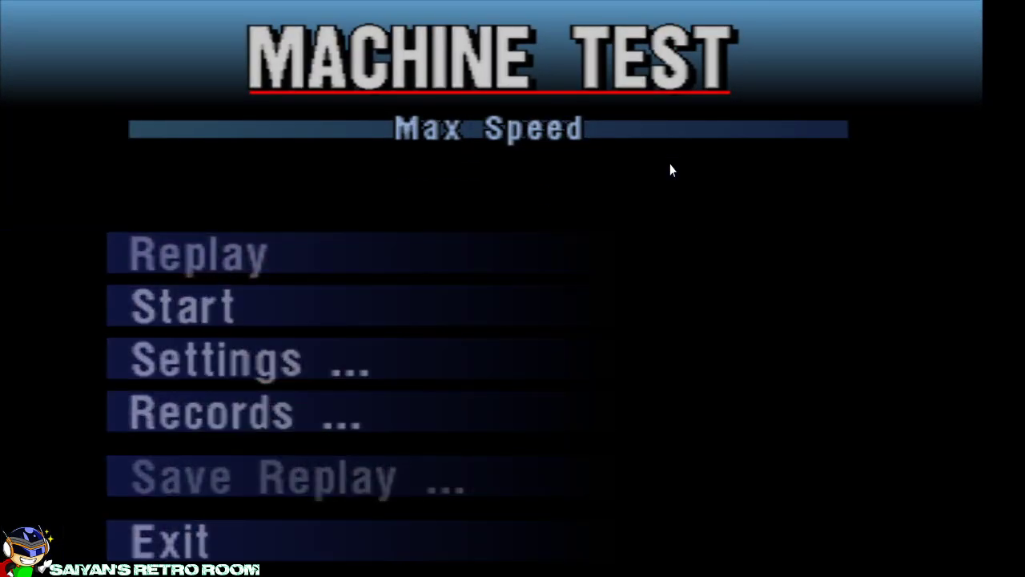
key("Down")
key("x")
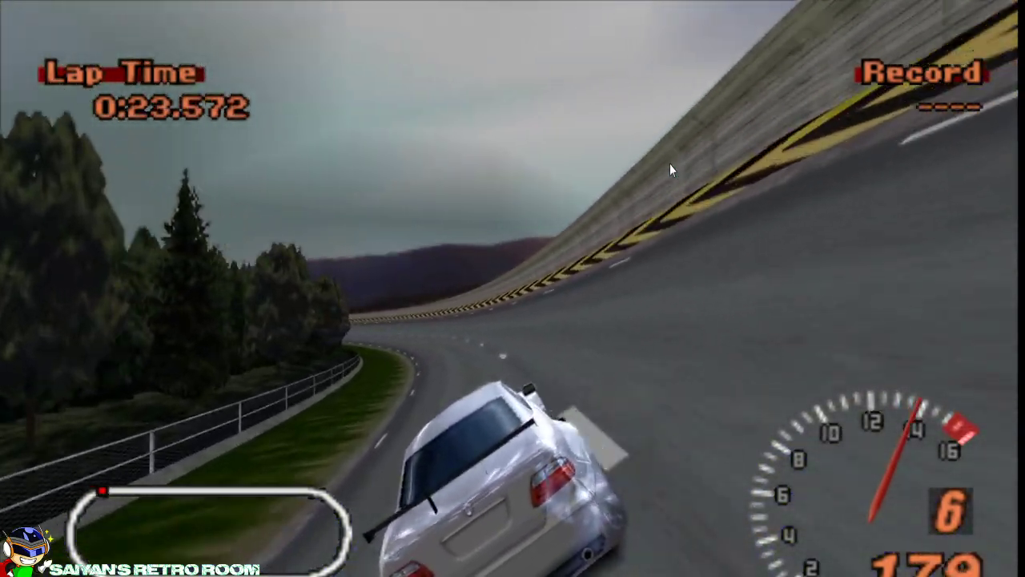
Leave the Gran Turismo 2 Max Speed run and switch to Streamlabs OBS
key("Return")
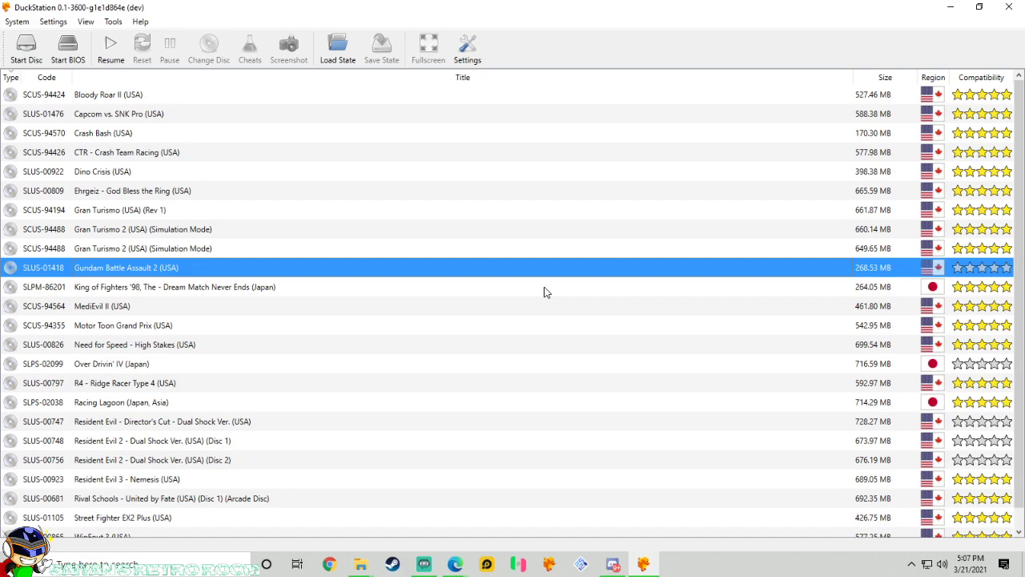
left_click(424, 564)
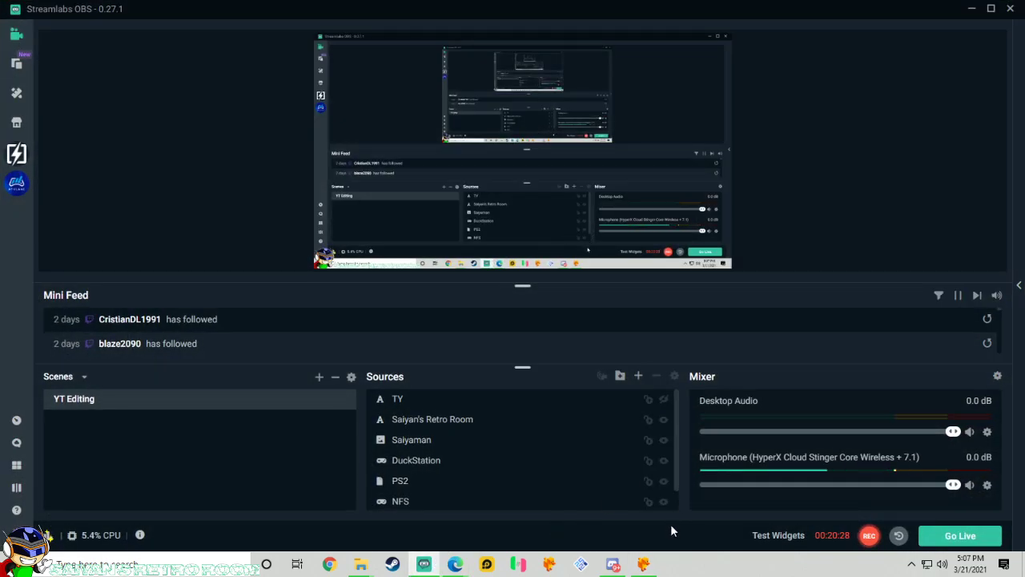